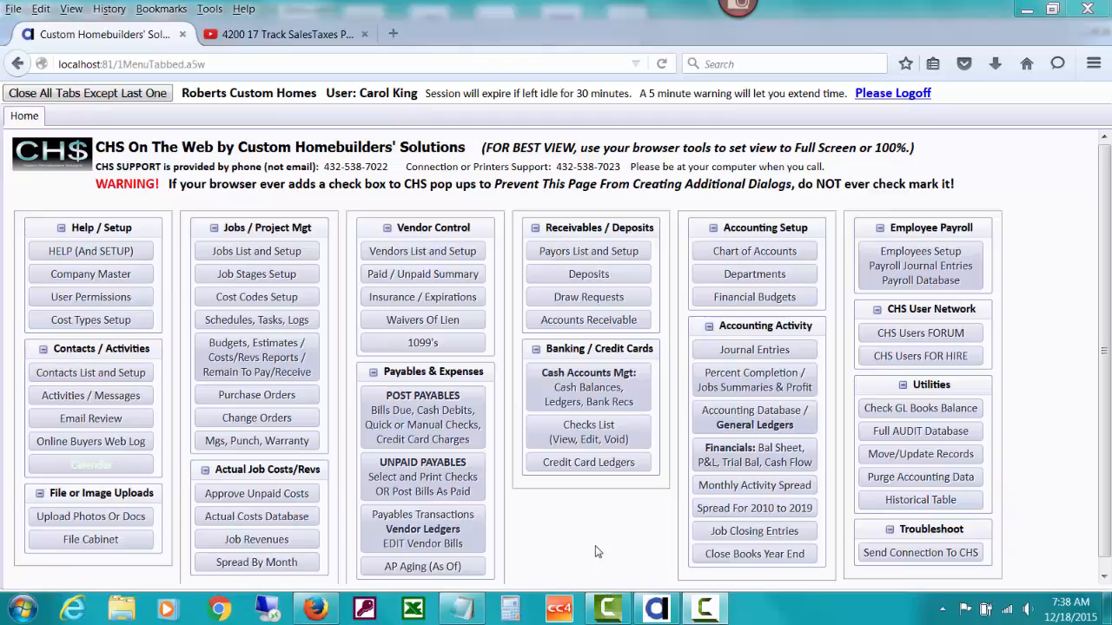
# Step: Open the purchase orders and costs management list filtered to job VISTAV3811
pyautogui.click(278, 395)
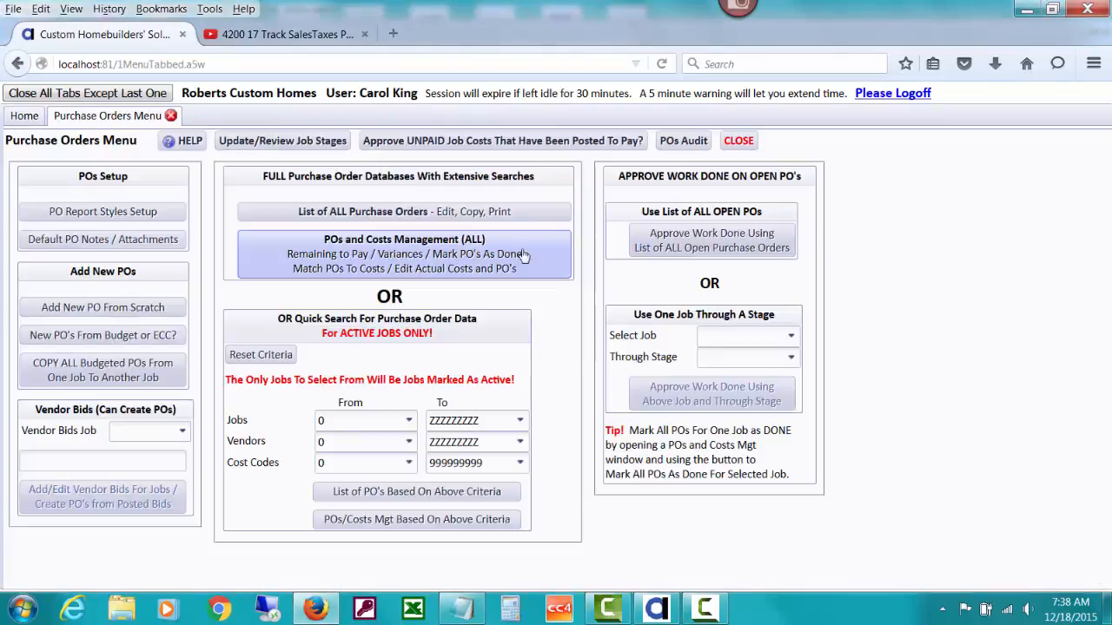
pyautogui.click(352, 418)
pyautogui.write('v')
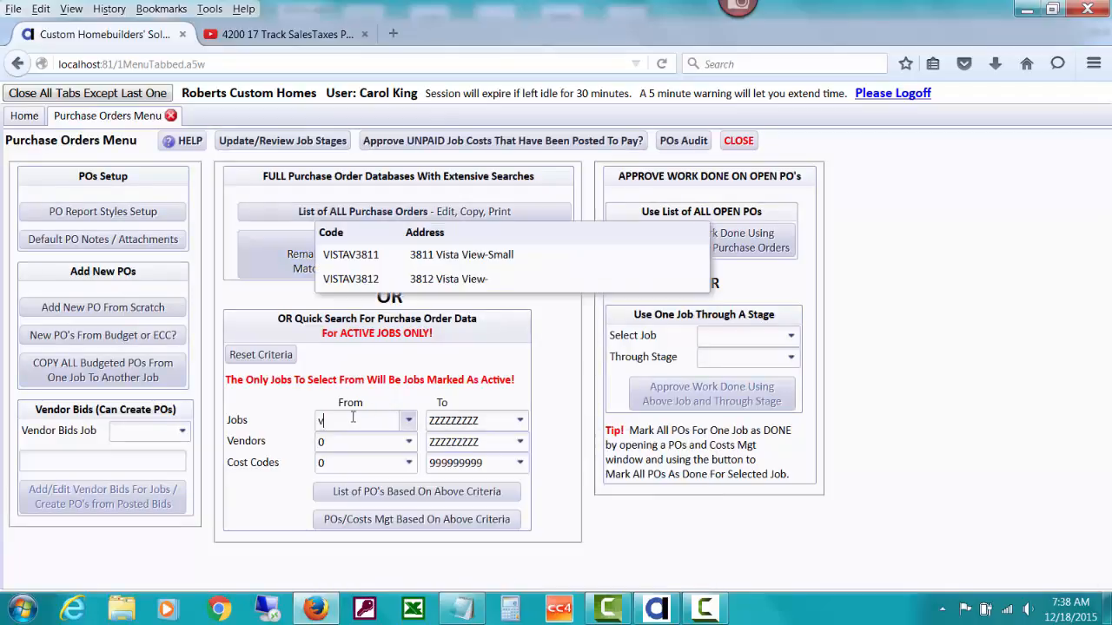
pyautogui.click(379, 255)
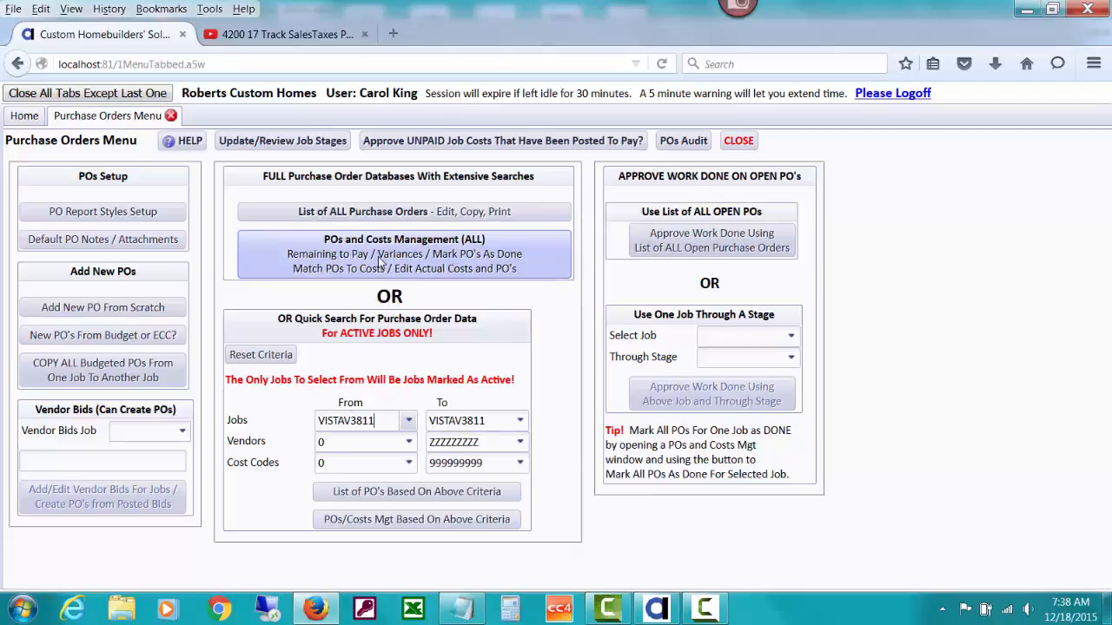
pyautogui.click(430, 521)
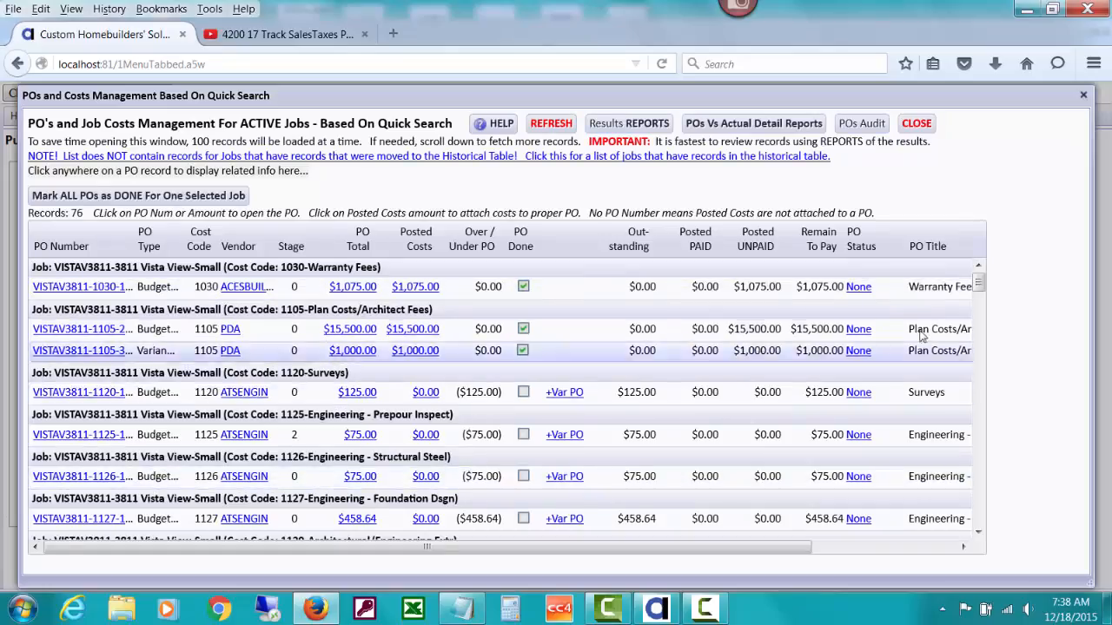
# Step: Open the purchase order for cost code 4210, Metal Fireplace Box - Matls, and display its list of items
pyautogui.scroll(-4, 976, 302)
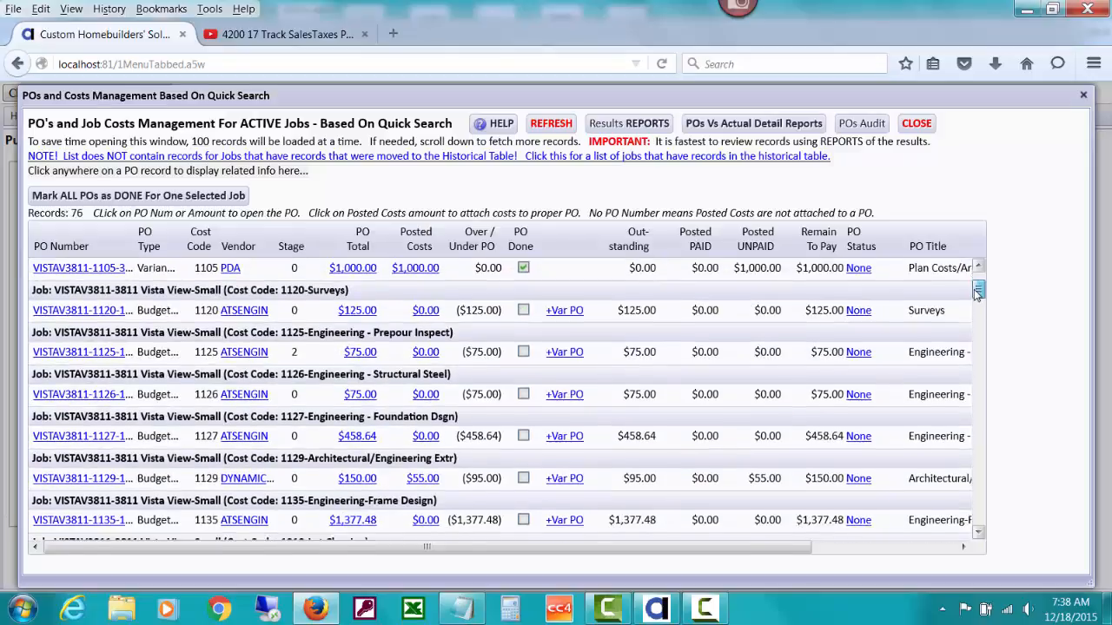
pyautogui.moveTo(976, 301); pyautogui.dragTo(977, 309)
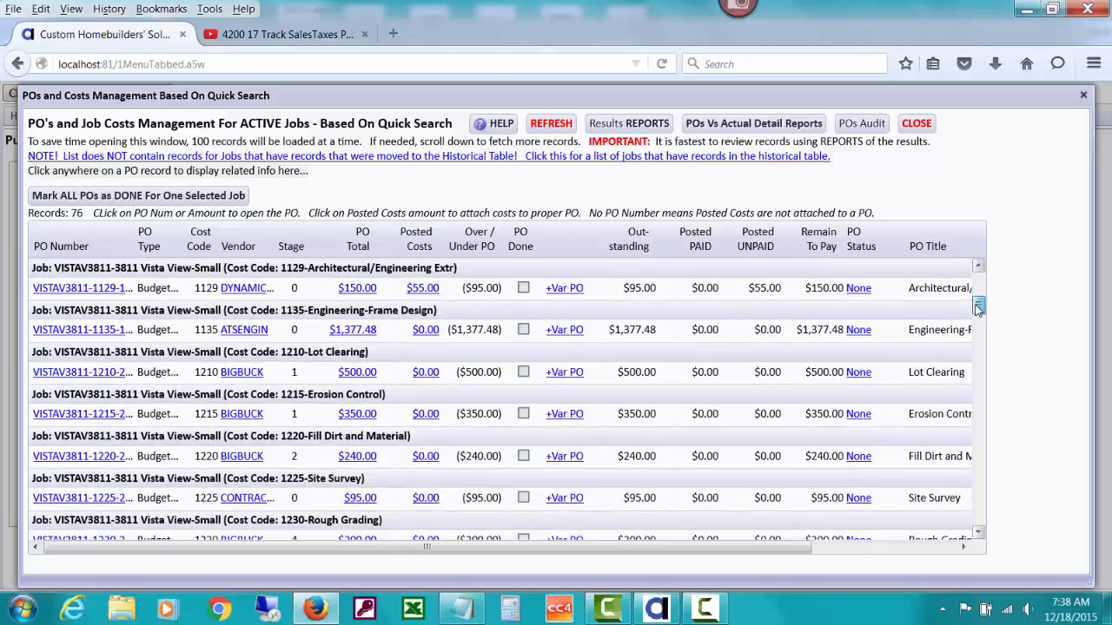
pyautogui.moveTo(978, 308); pyautogui.dragTo(970, 402)
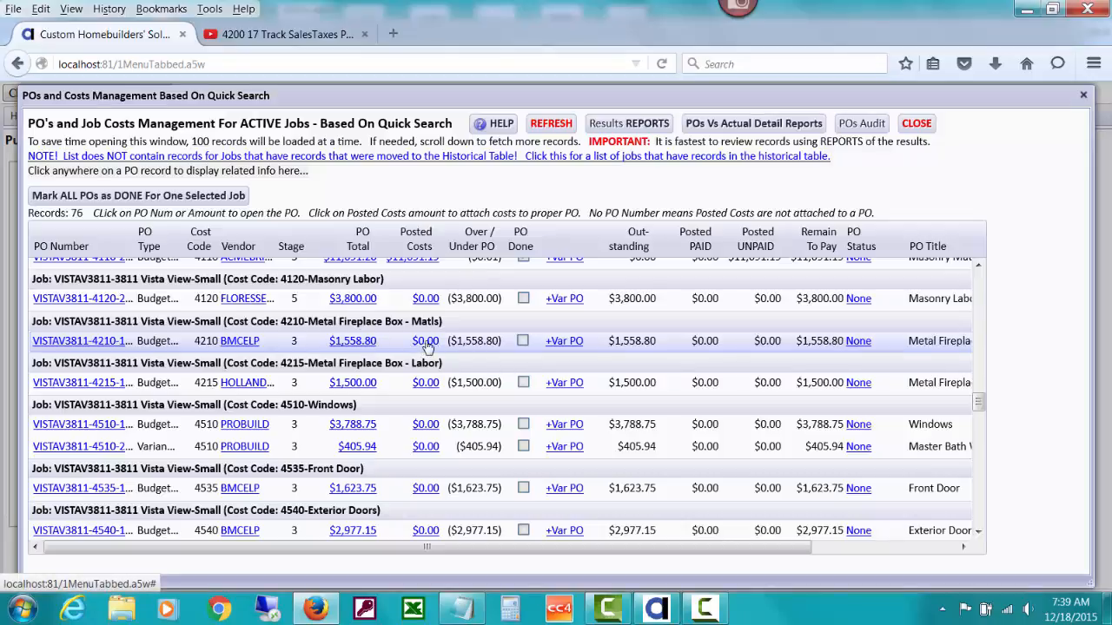
pyautogui.click(360, 345)
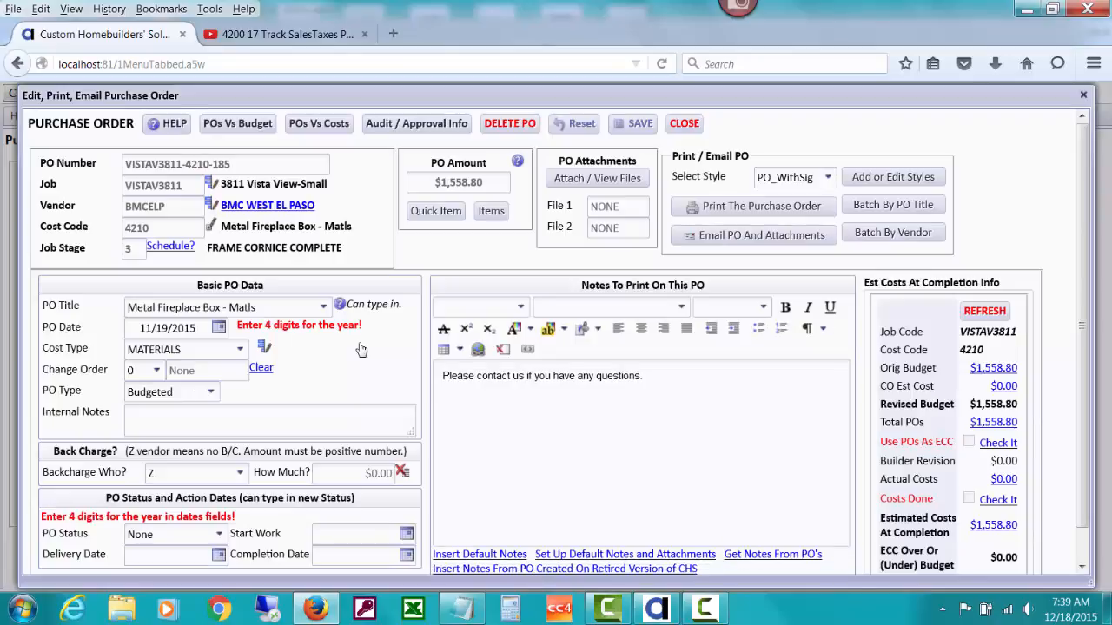
pyautogui.click(490, 212)
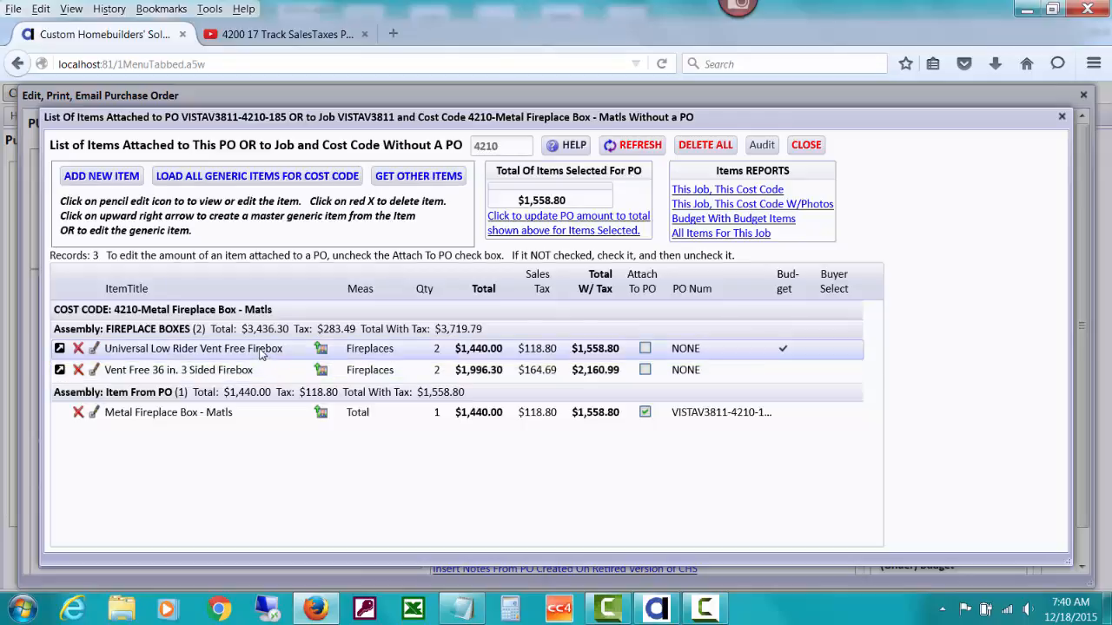
# Step: Detach the Metal Fireplace Box - Matls item from the purchase order and delete it
pyautogui.click(645, 415)
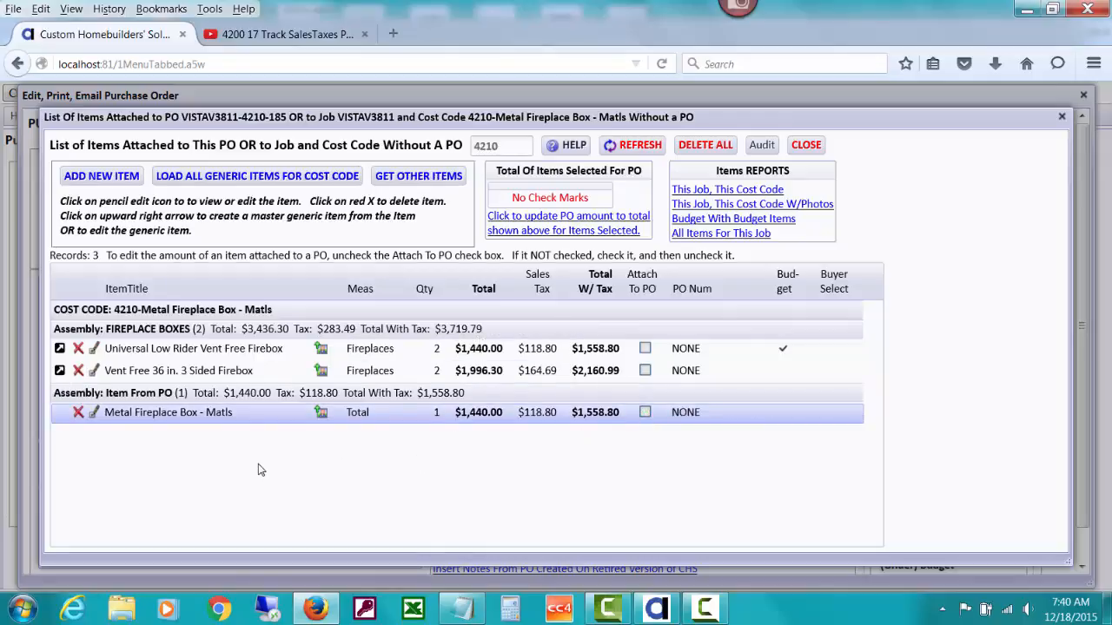
pyautogui.click(78, 415)
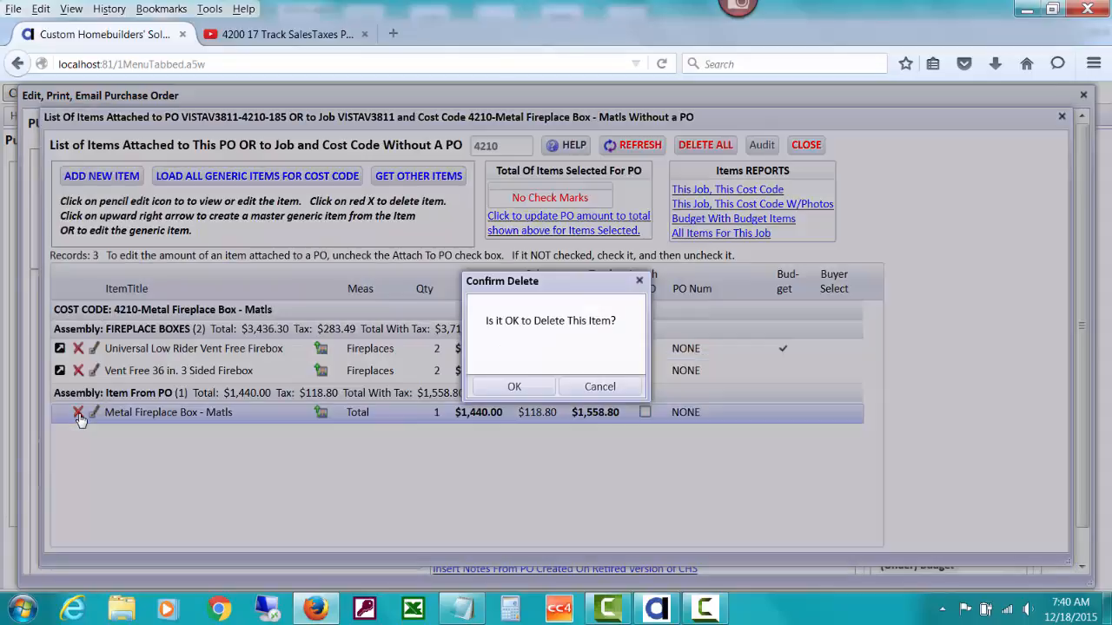
pyautogui.click(510, 391)
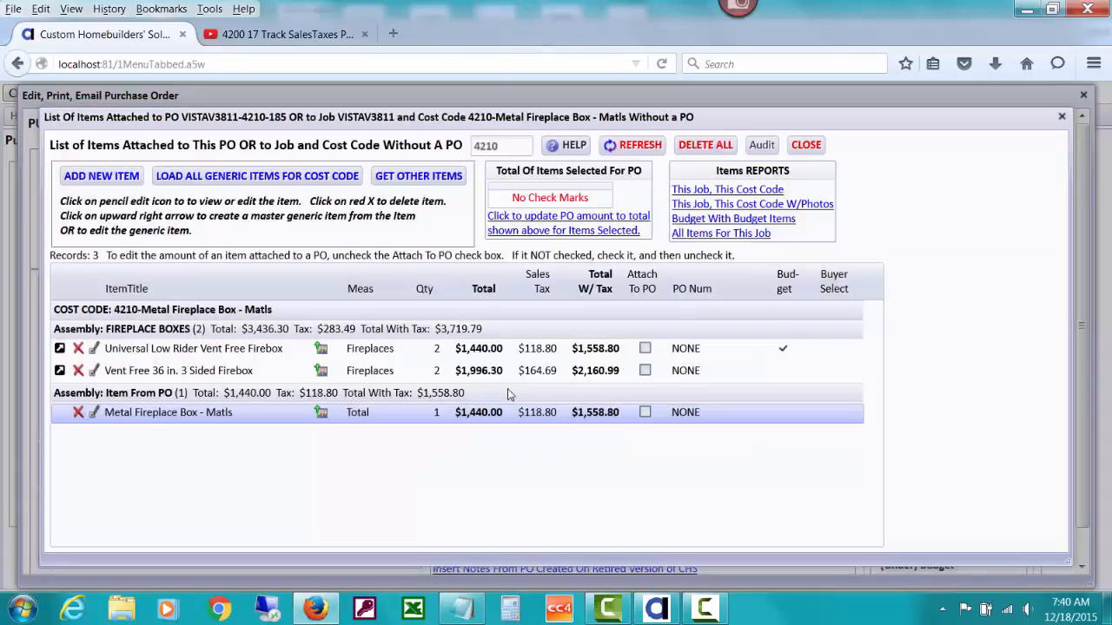
# Step: Attach the Universal Low Rider Vent Free Firebox to the purchase order and update the PO amount to the selected items' total
pyautogui.click(645, 348)
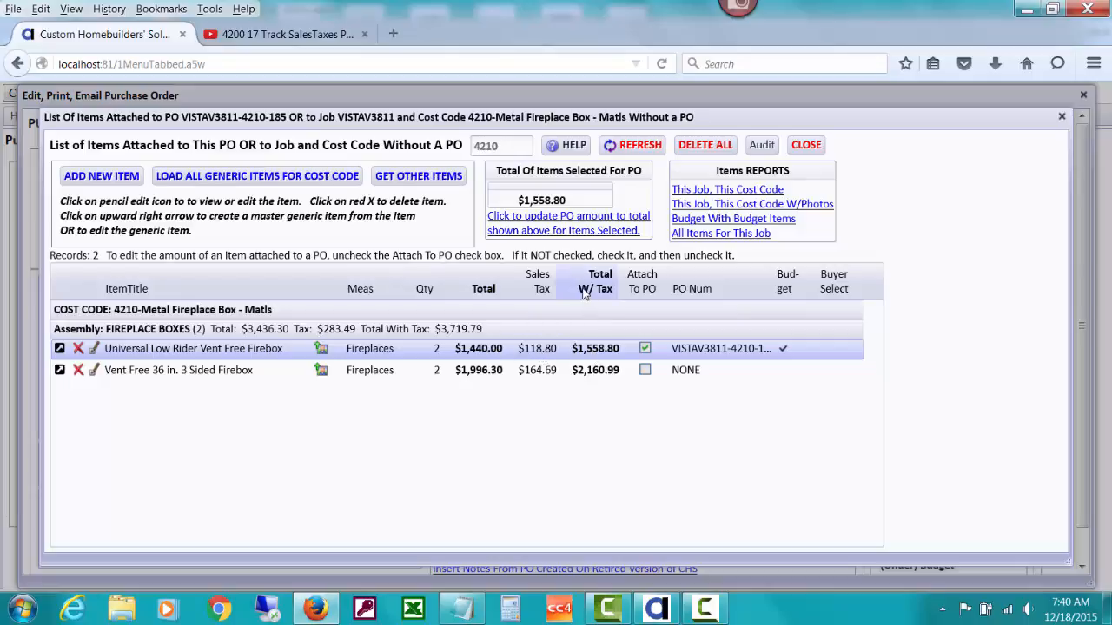
pyautogui.click(553, 233)
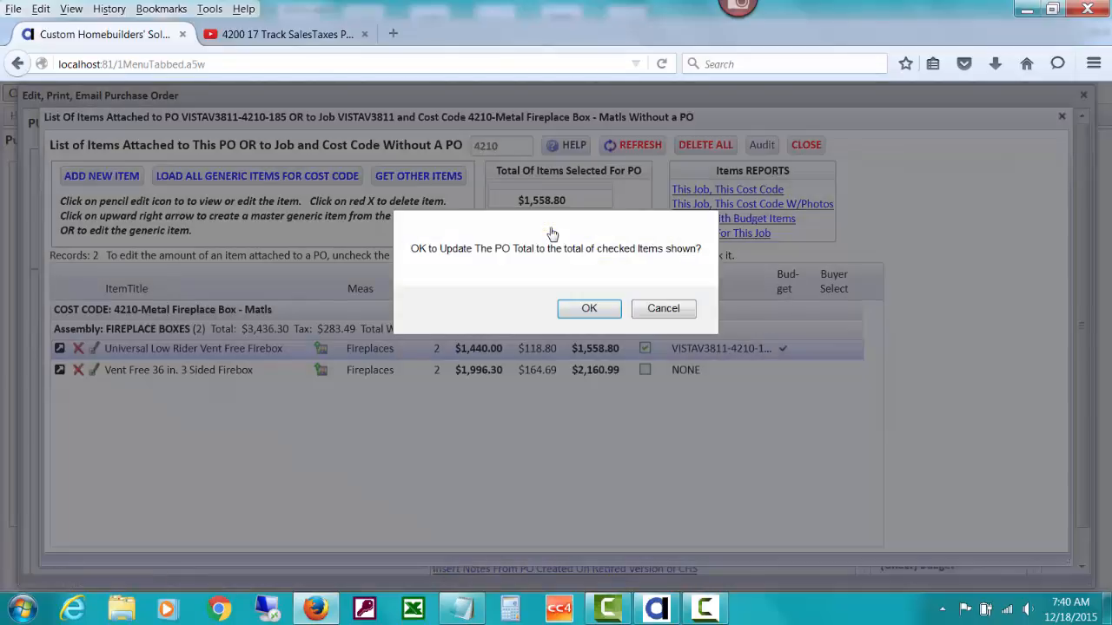
pyautogui.click(586, 317)
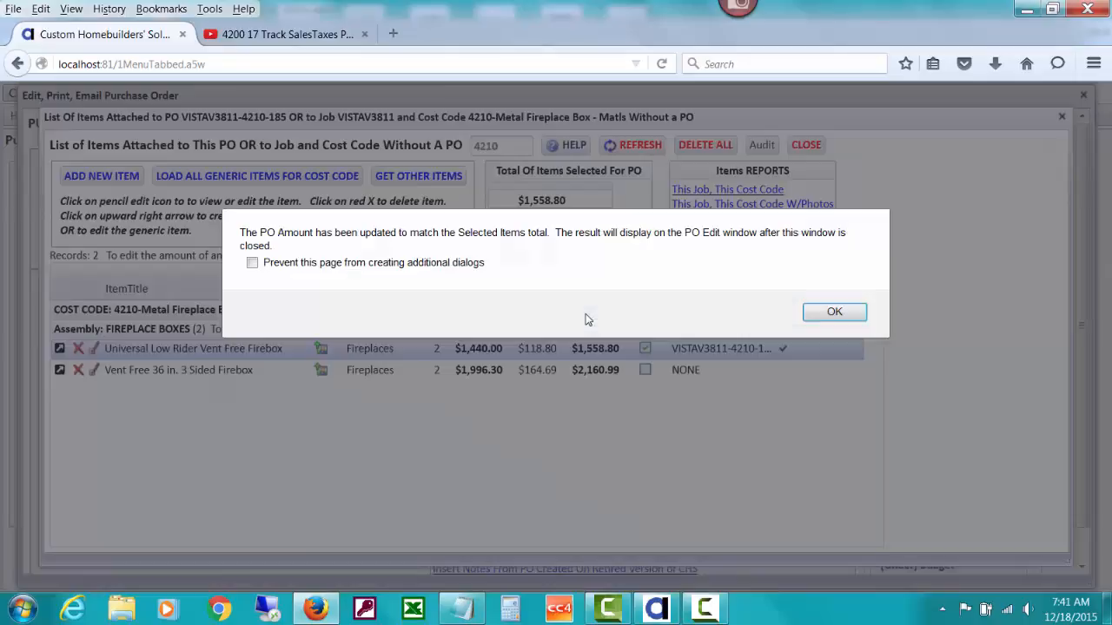
pyautogui.click(832, 314)
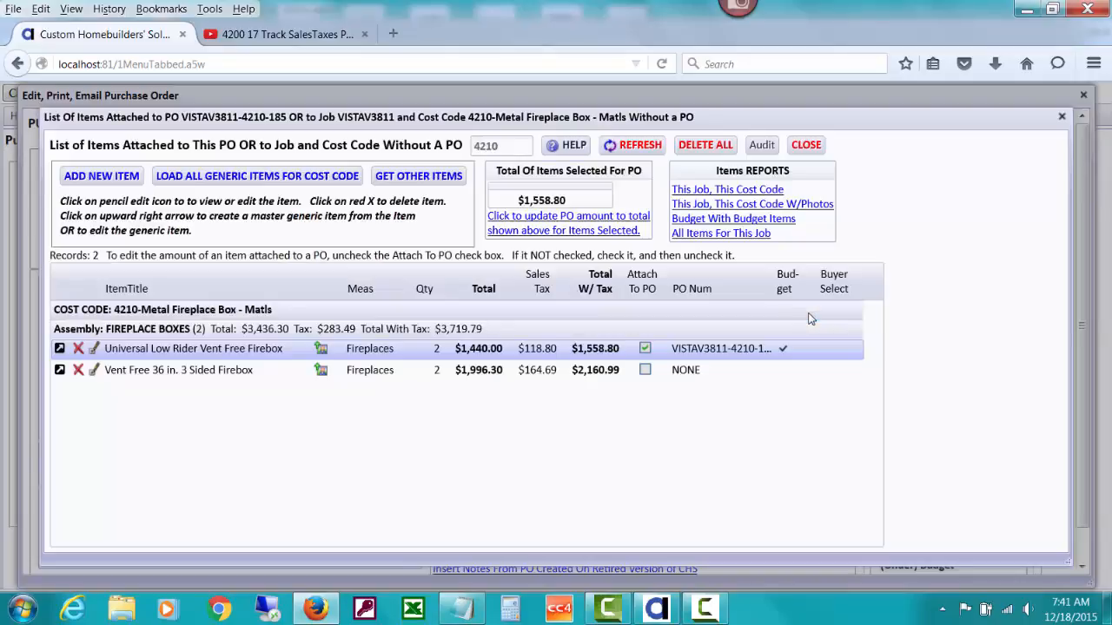
# Step: Close the items list, the purchase order, the costs management list and the purchase orders menu to return to the home menu
pyautogui.click(806, 144)
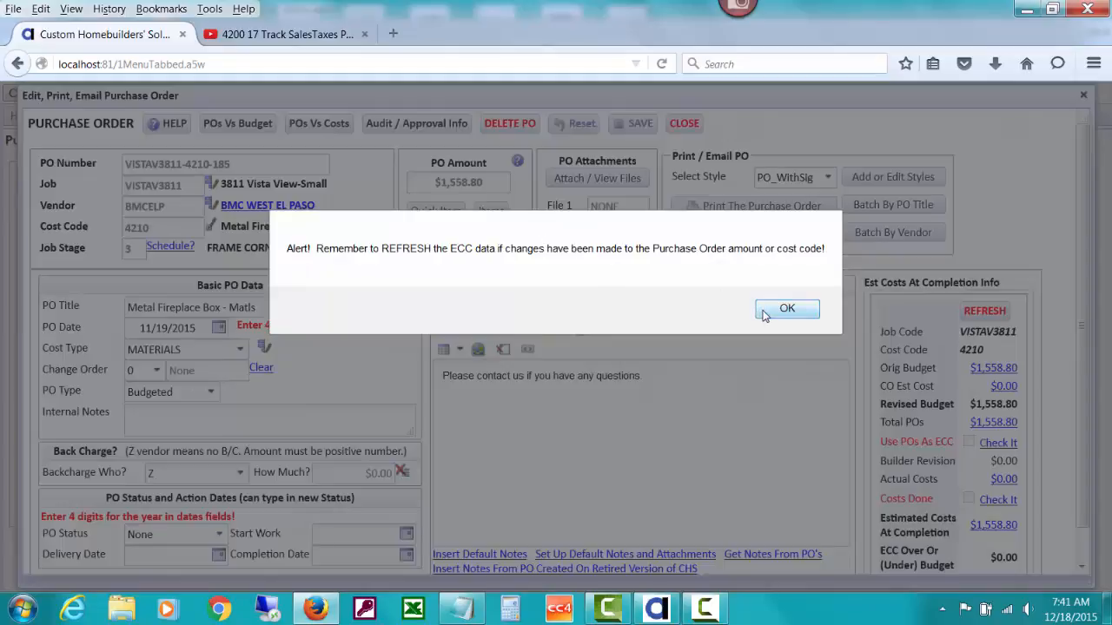
pyautogui.click(763, 315)
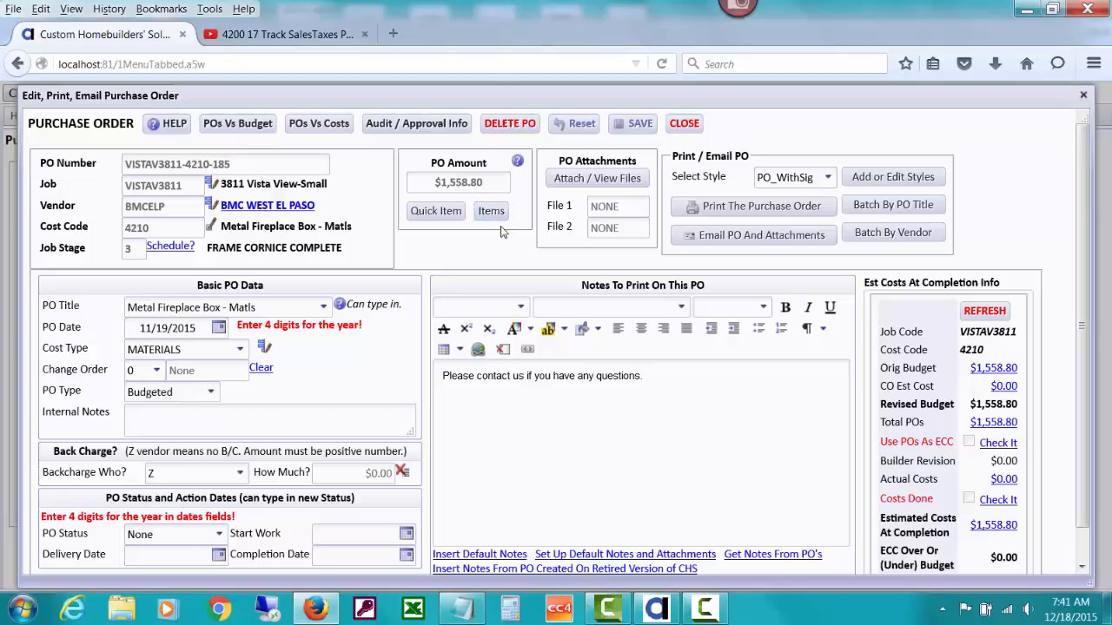
pyautogui.click(685, 123)
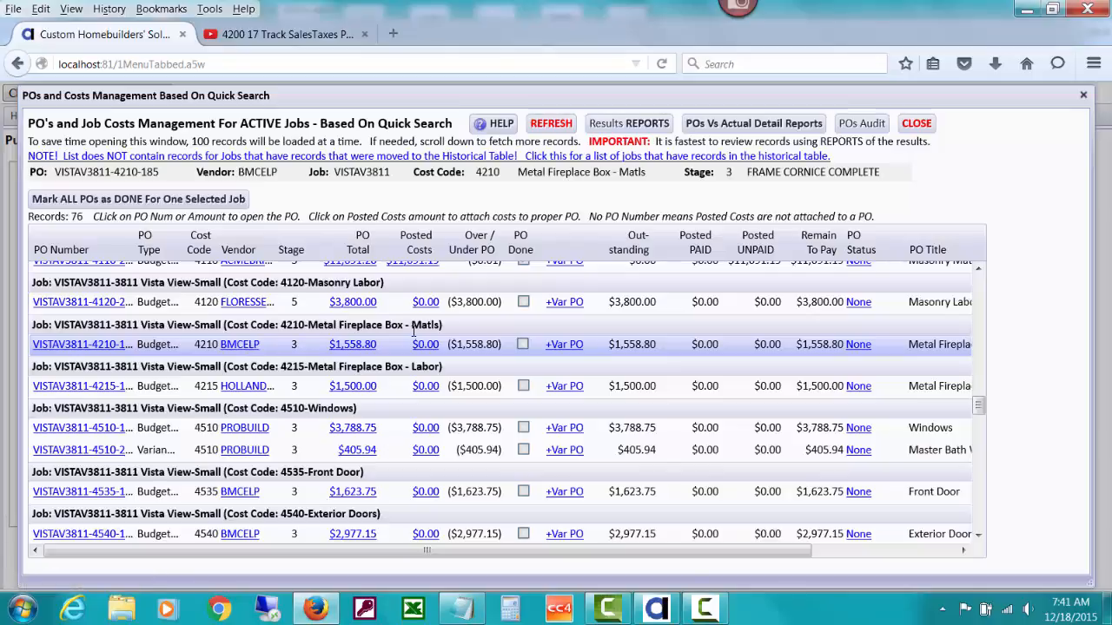
pyautogui.click(926, 124)
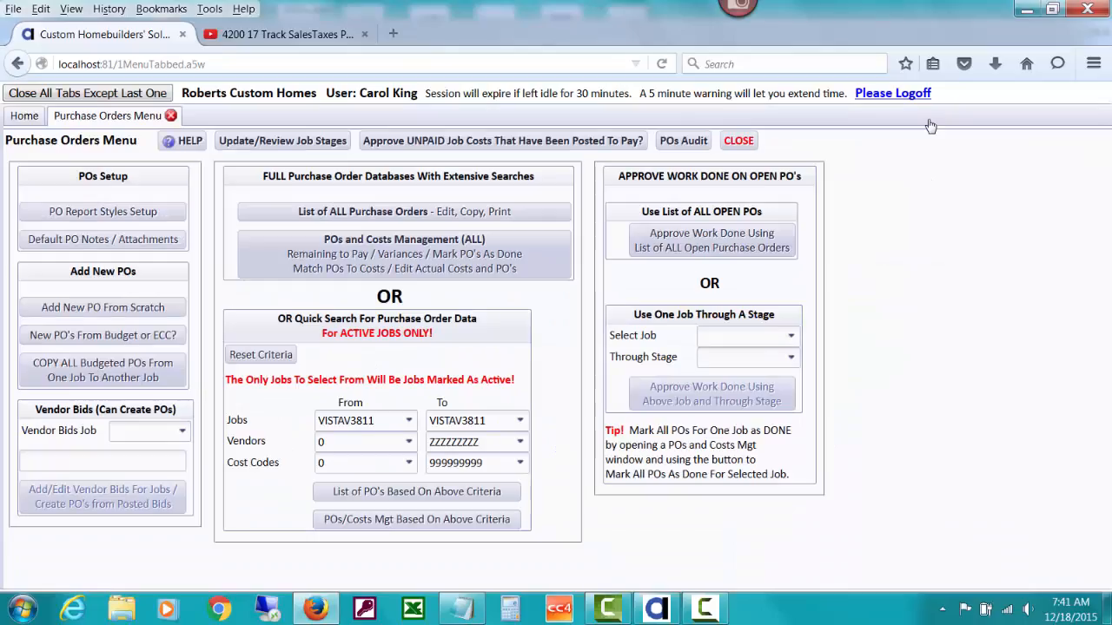
pyautogui.click(746, 144)
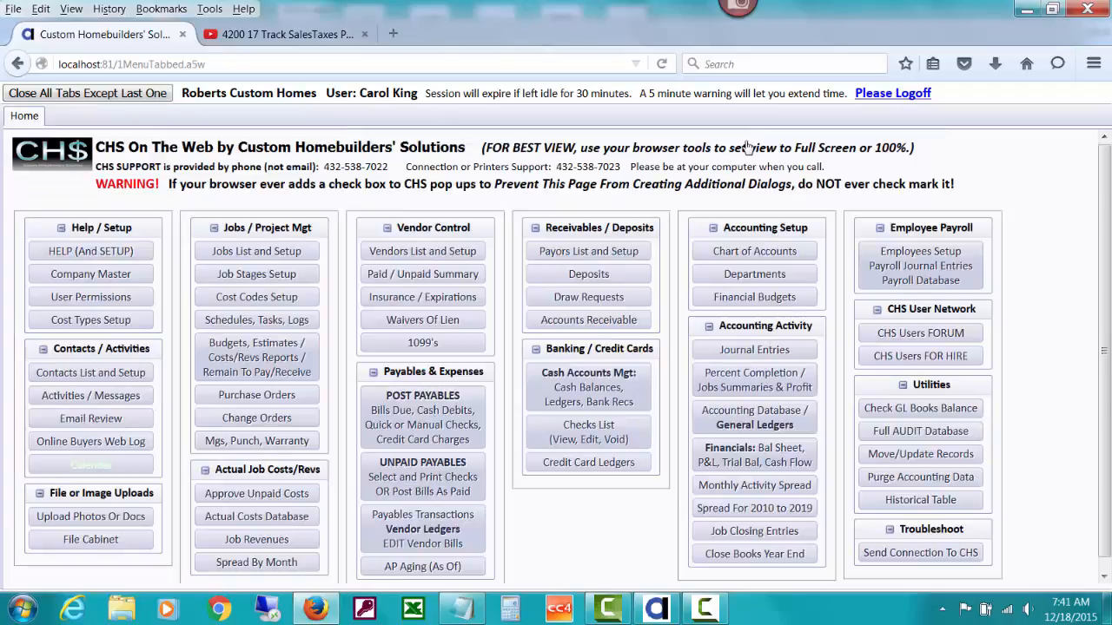
# Step: Start a new job-related payables bill for vendor BMCELP, BMC WEST EL PASO
pyautogui.click(445, 415)
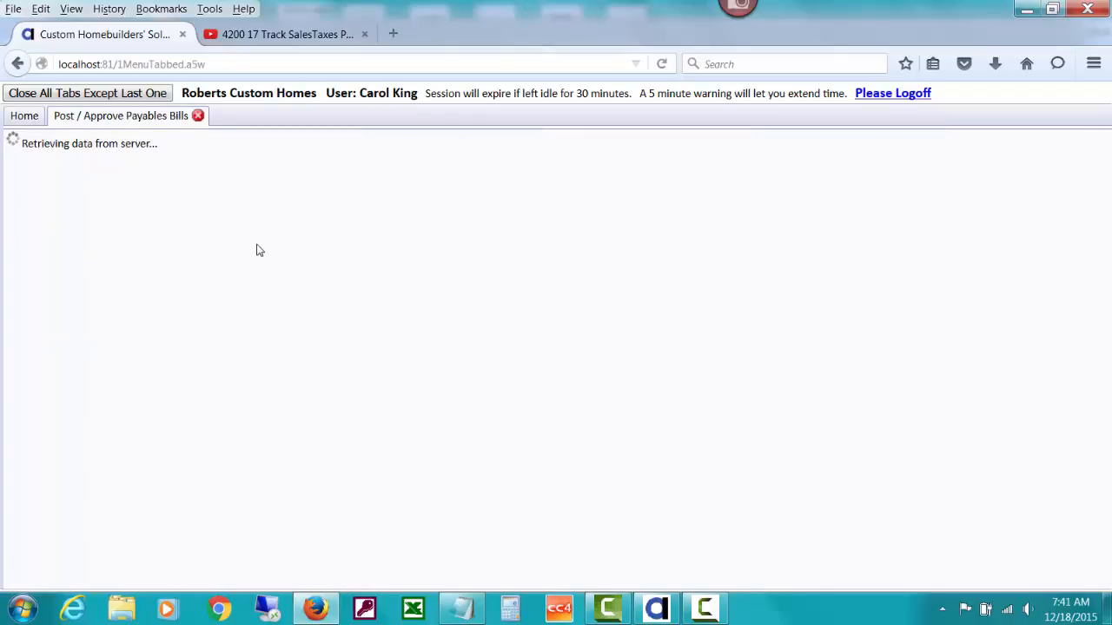
pyautogui.click(142, 289)
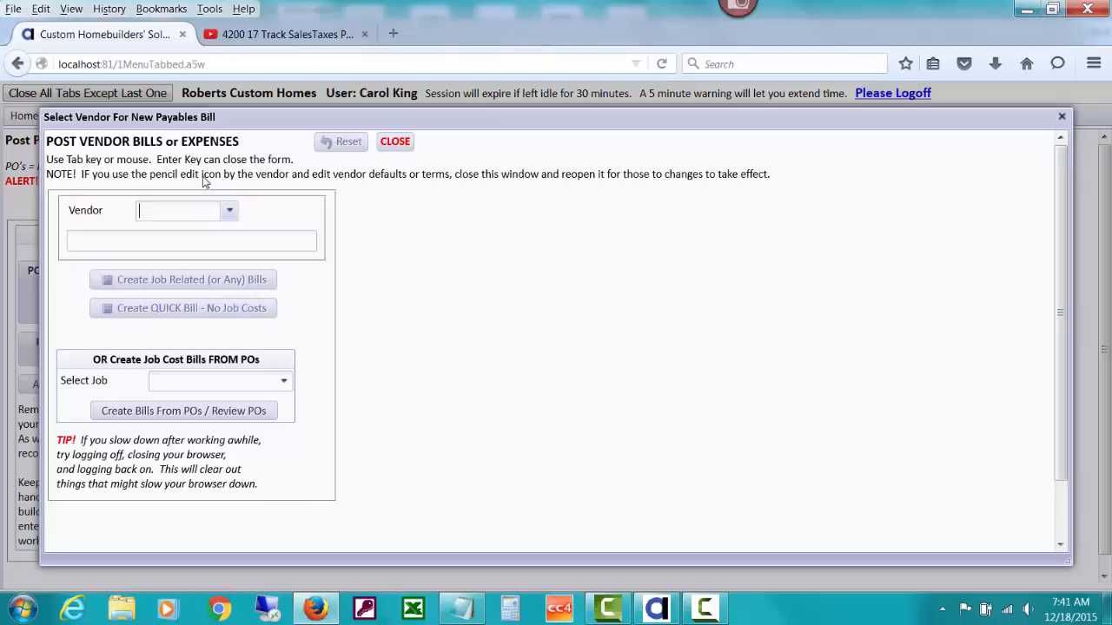
pyautogui.write('m')
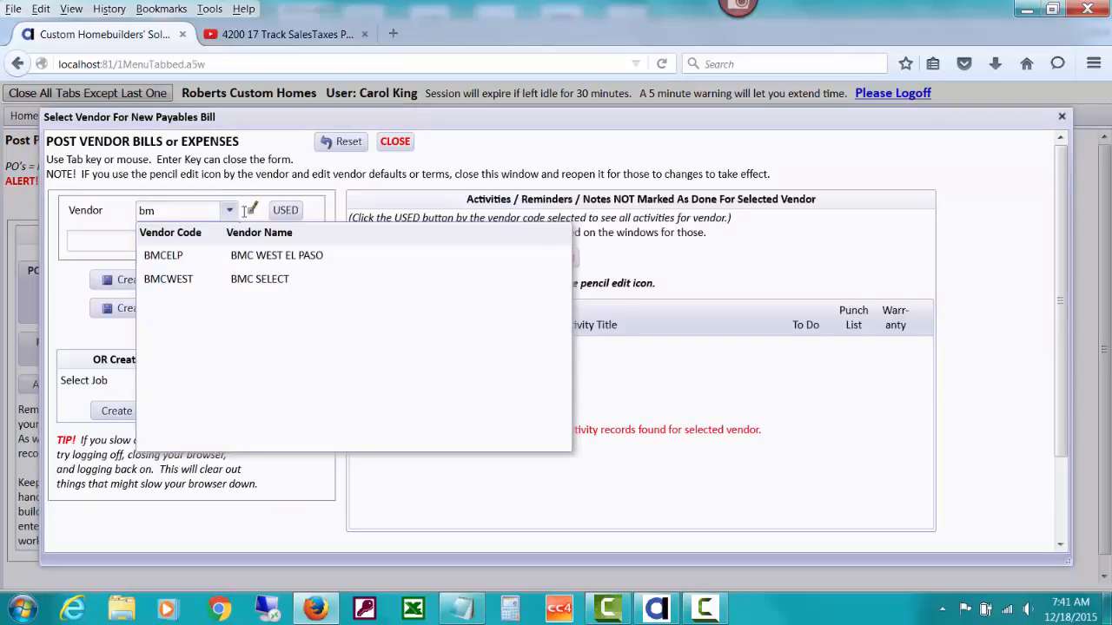
pyautogui.click(272, 261)
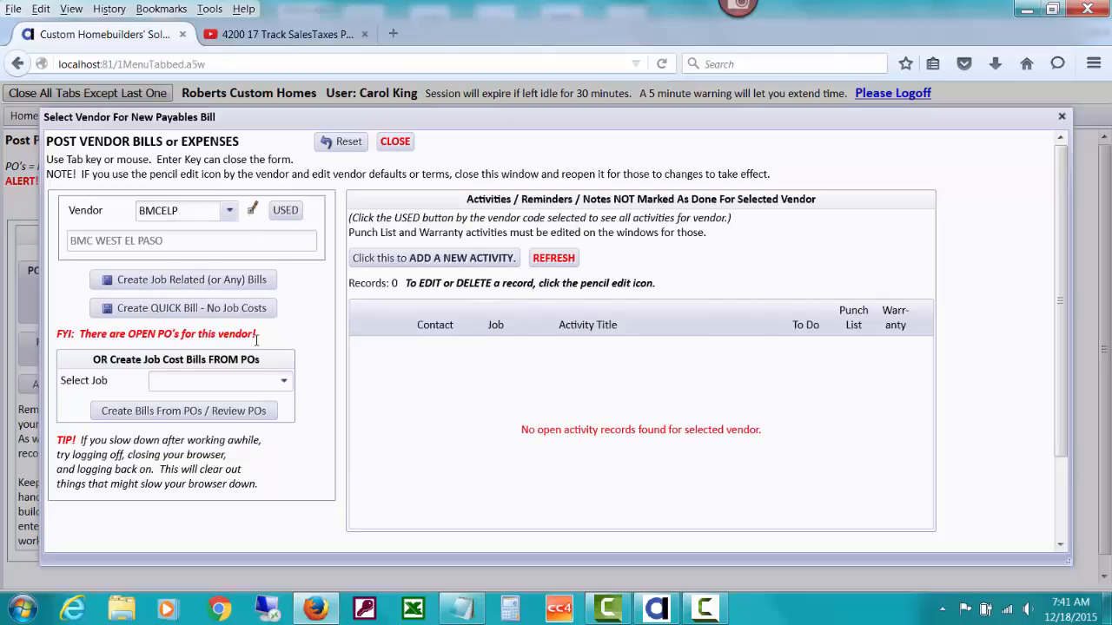
pyautogui.click(197, 281)
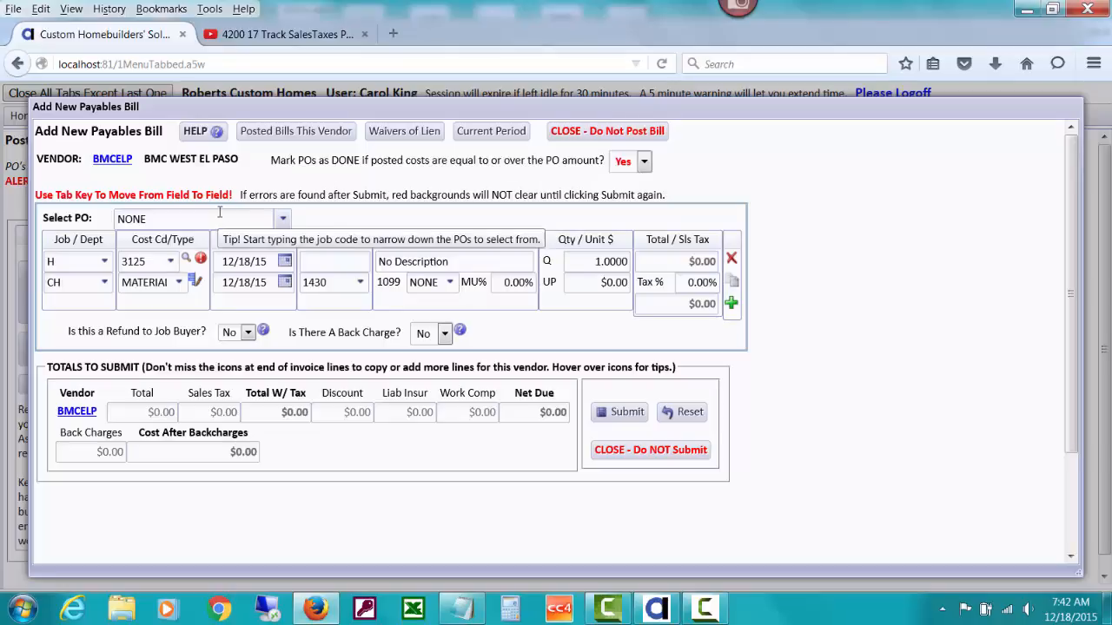
# Step: Fill the bill from job VISTAV3811's Metal Fireplace Box - Matls purchase order and post it as unpaid to pay later
pyautogui.click(284, 223)
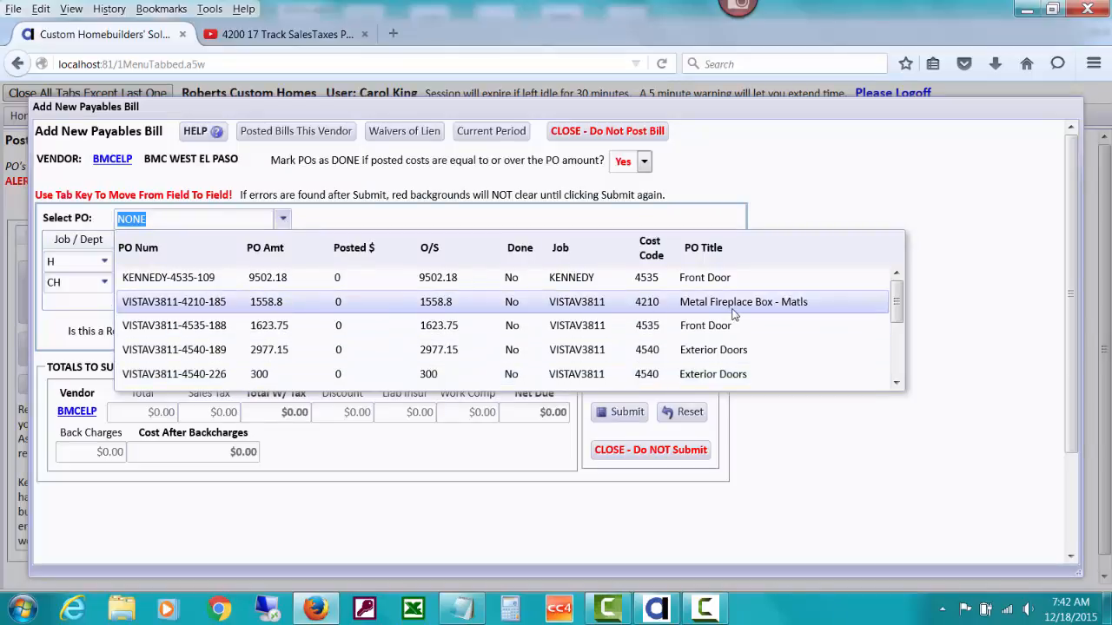
pyautogui.click(591, 305)
pyautogui.click(594, 306)
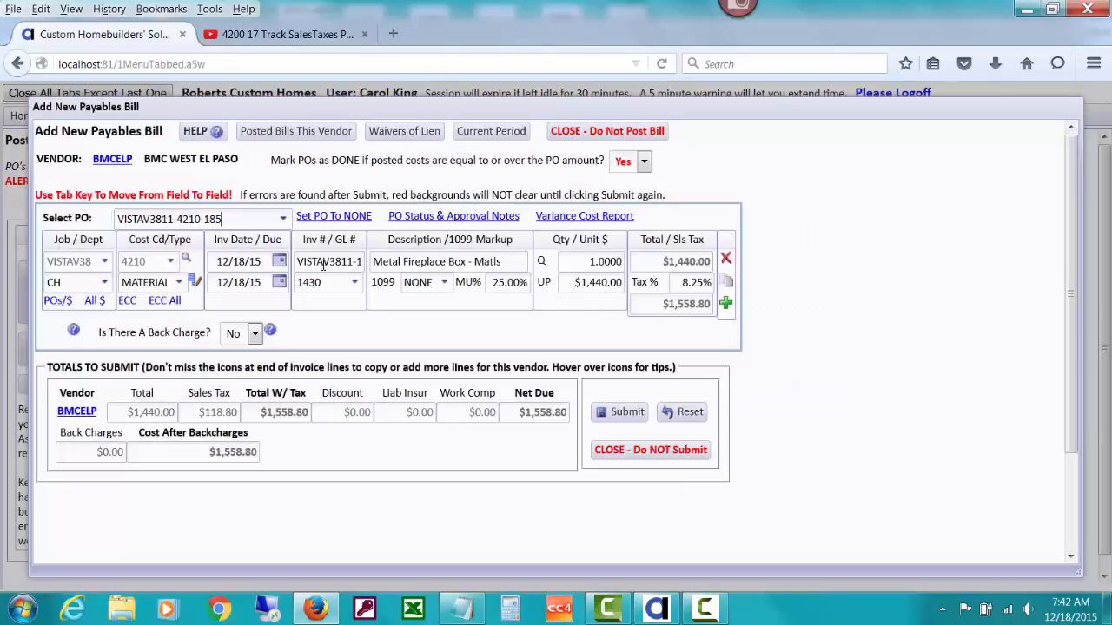
pyautogui.click(232, 218)
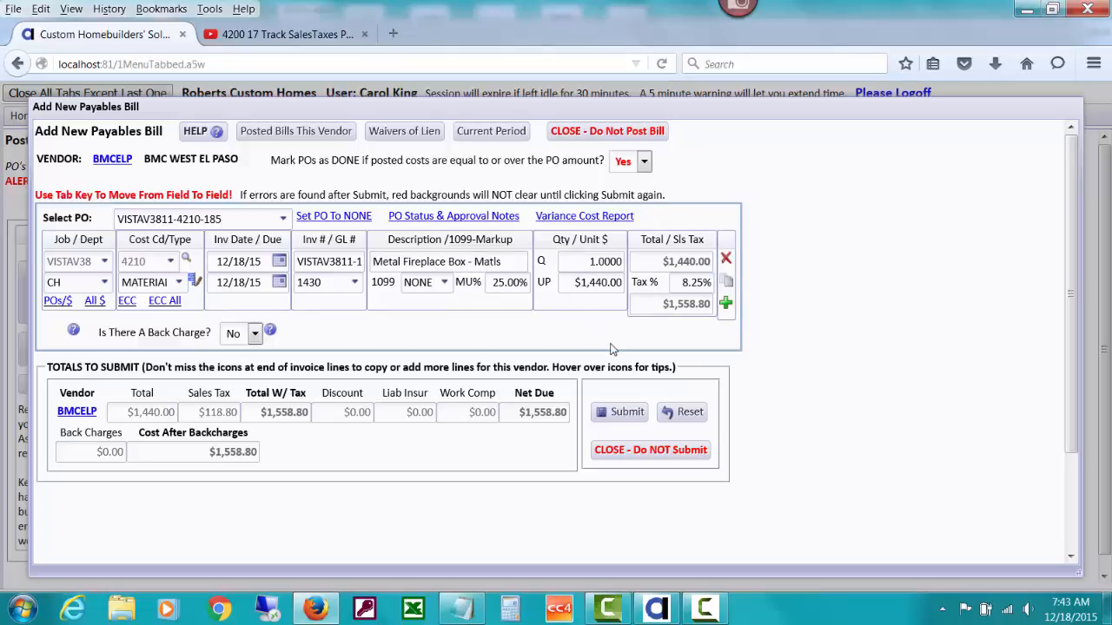
pyautogui.click(631, 411)
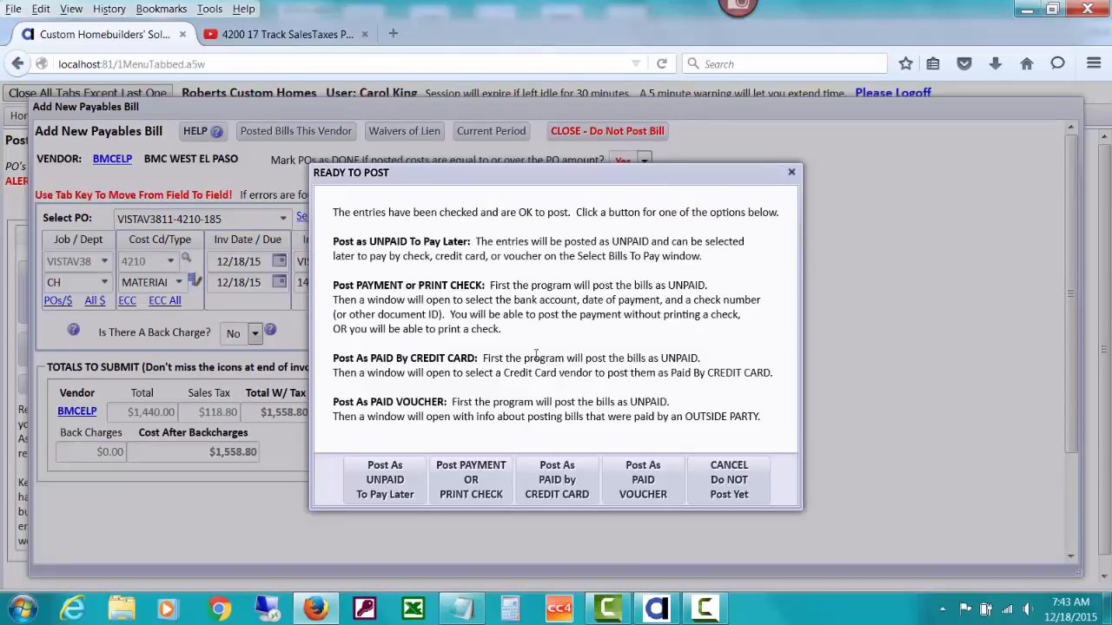
pyautogui.click(404, 489)
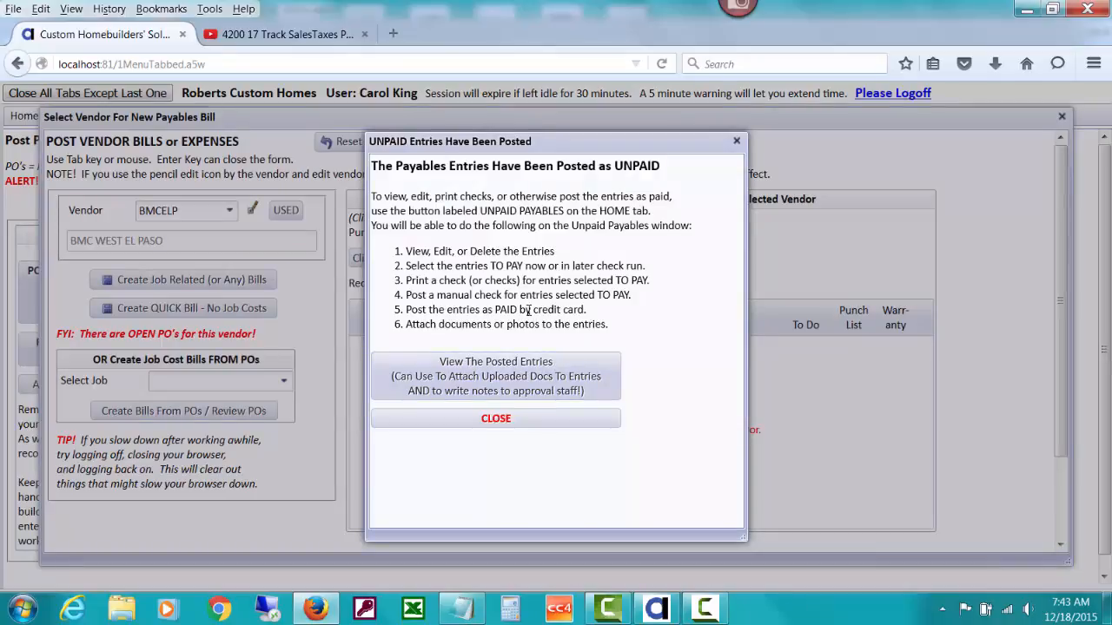
# Step: Review the posted payables entries of this bill, and close the payables windows to return to the home menu
pyautogui.click(534, 368)
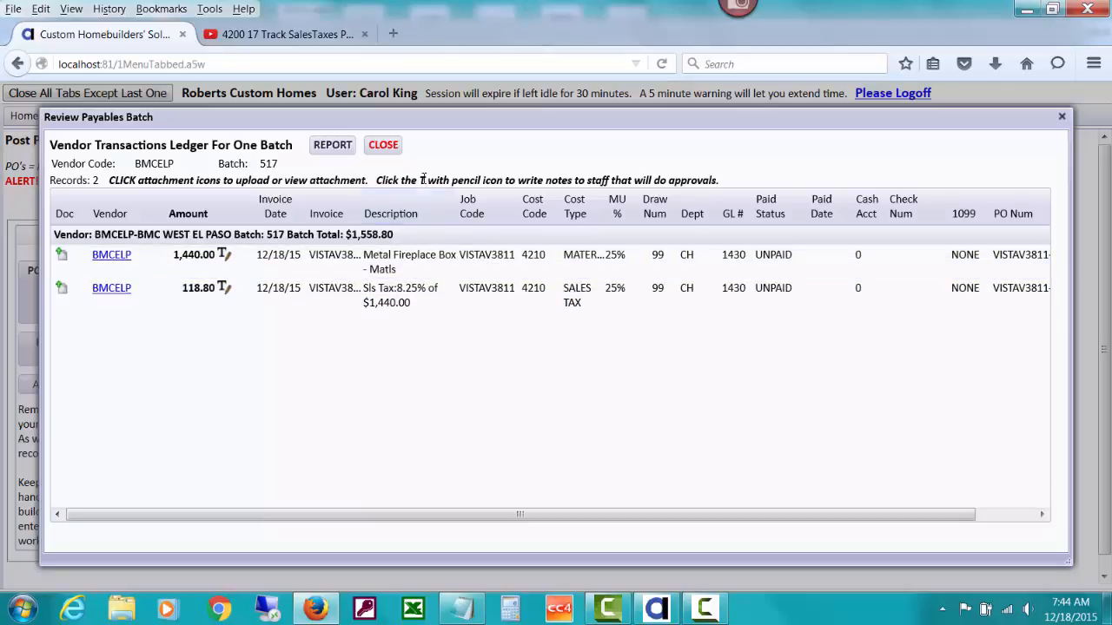
pyautogui.click(383, 147)
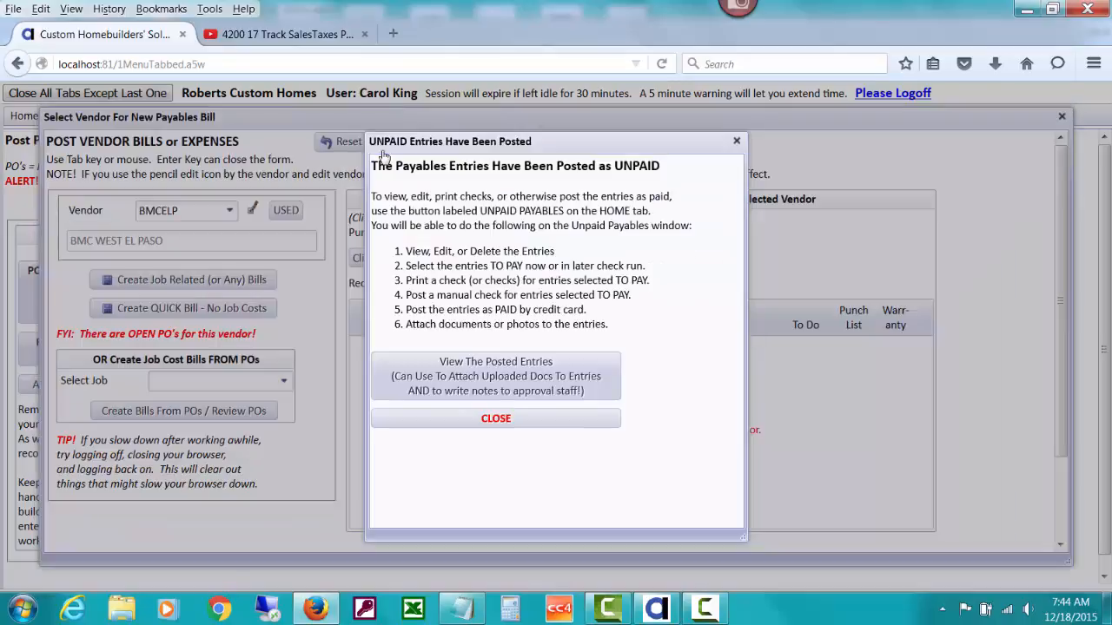
pyautogui.click(552, 423)
pyautogui.click(395, 142)
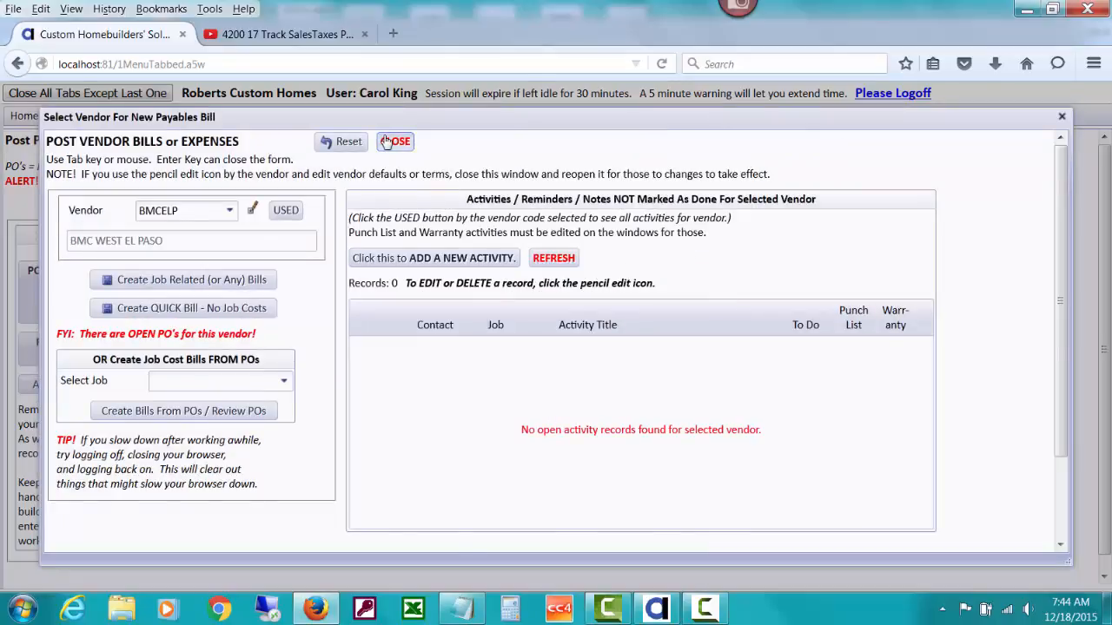
pyautogui.click(558, 139)
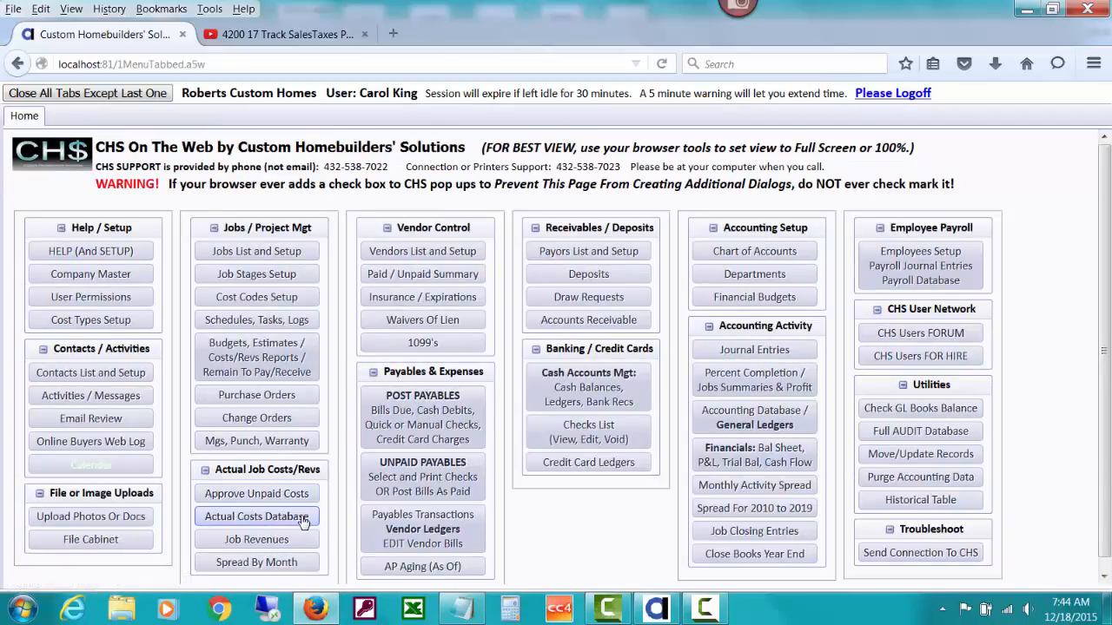
# Step: Open the database of all posted actual job costs with its search features
pyautogui.click(303, 520)
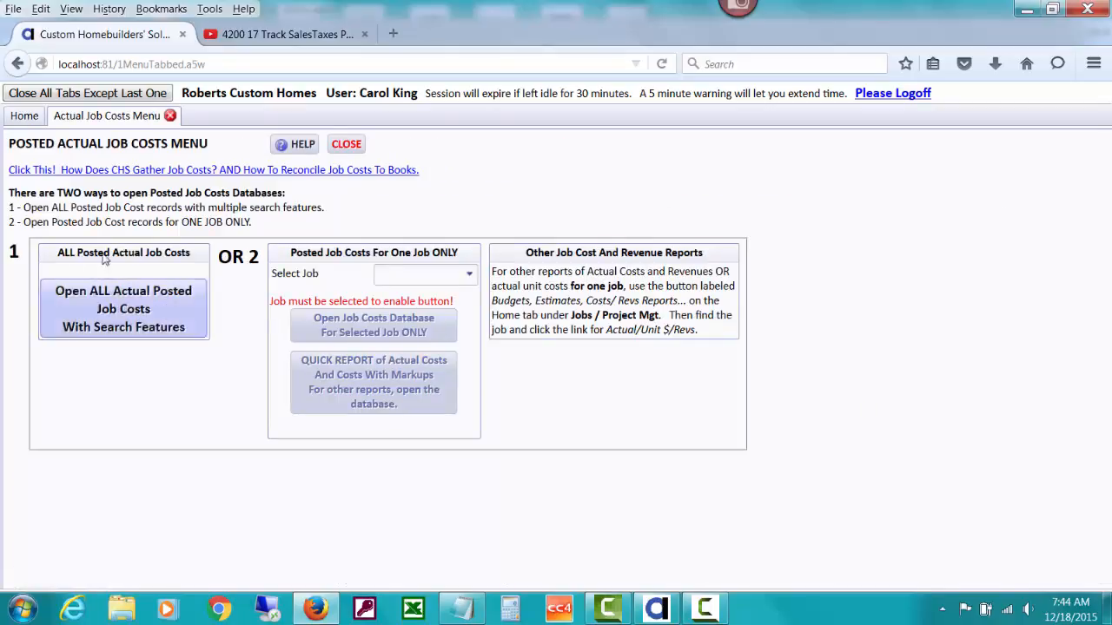
pyautogui.click(126, 310)
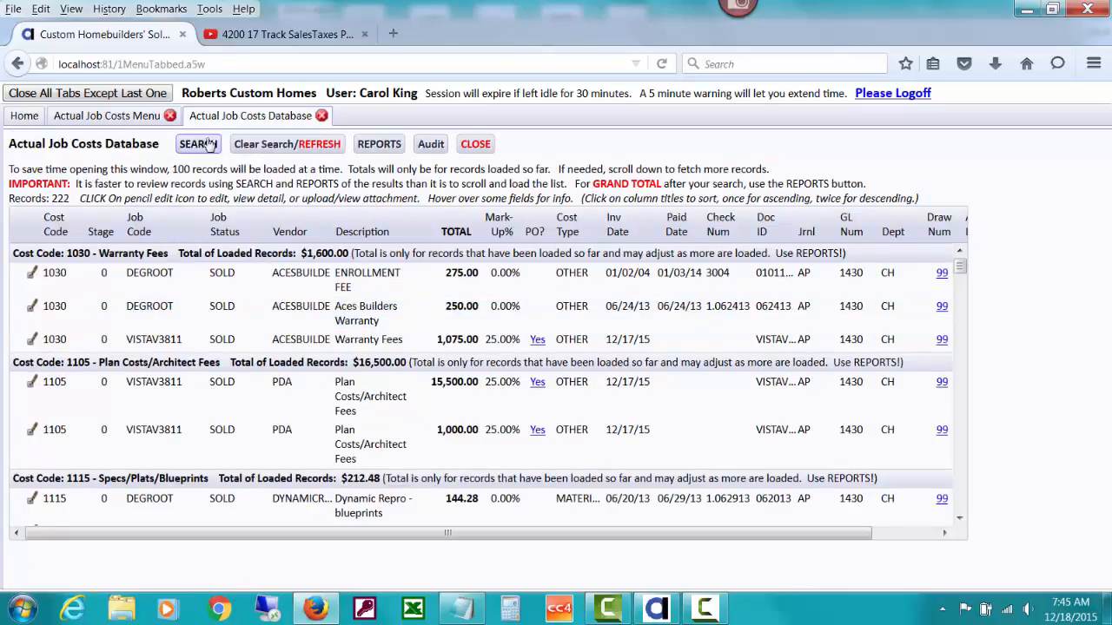
pyautogui.click(144, 124)
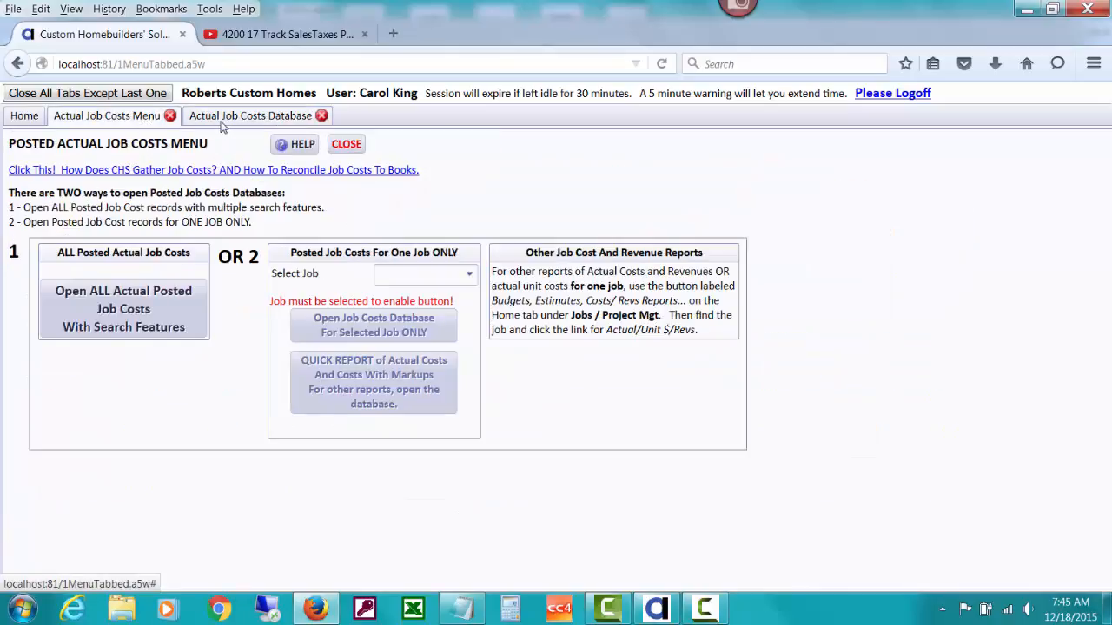
pyautogui.click(222, 124)
# Step: Search the actual job costs for job VISTAV3811 with cost type "sales tax" and look through the resulting records
pyautogui.click(207, 142)
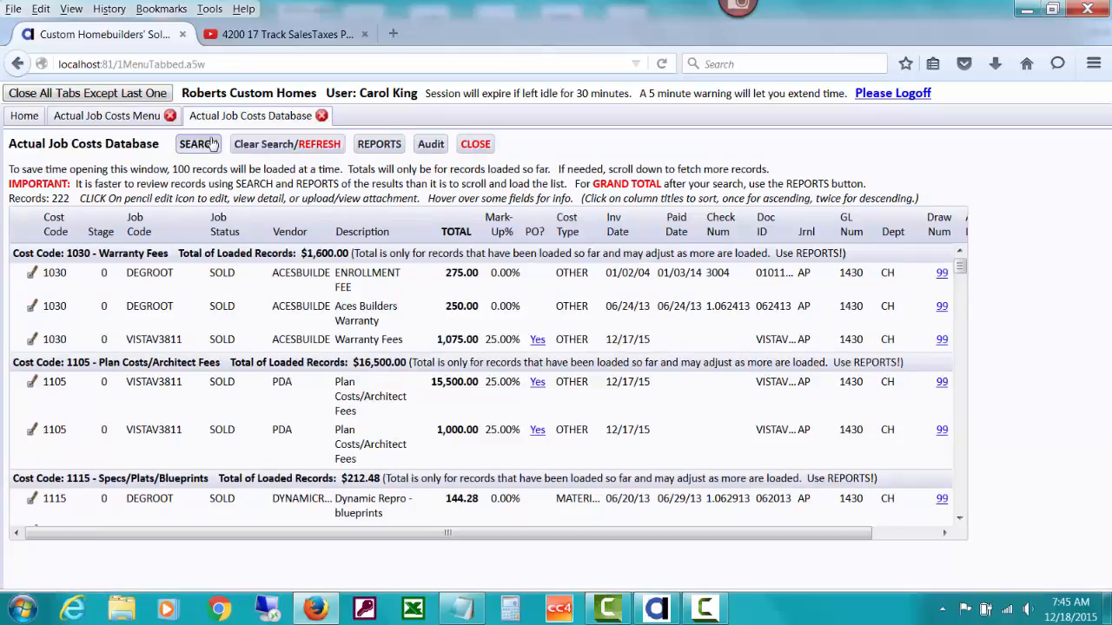
pyautogui.moveTo(310, 363); pyautogui.dragTo(305, 439)
pyautogui.click(232, 432)
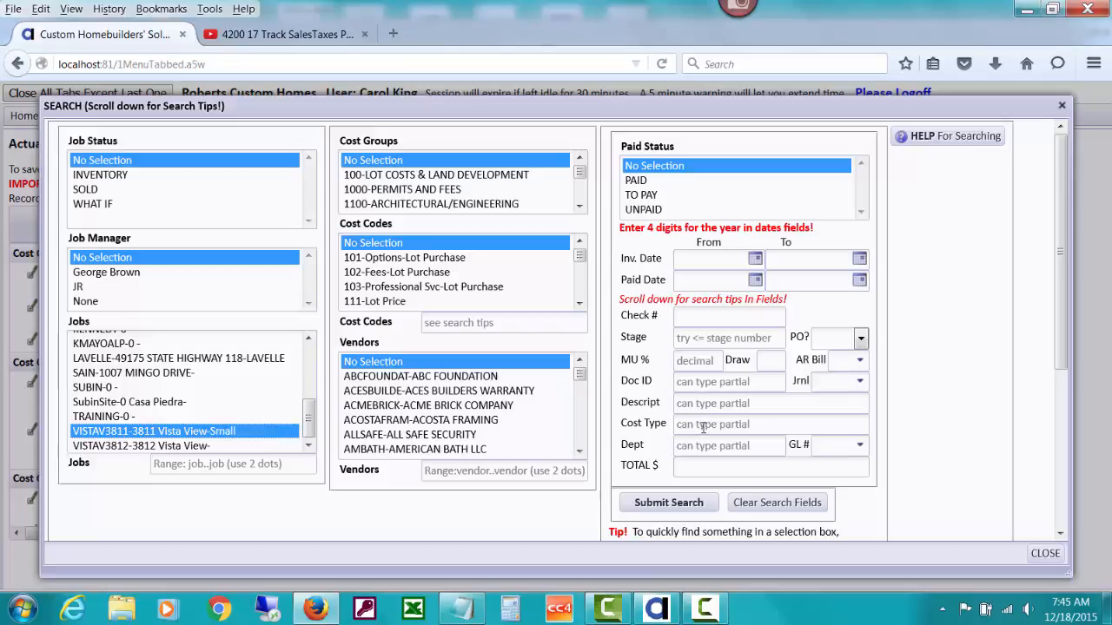
pyautogui.click(740, 423)
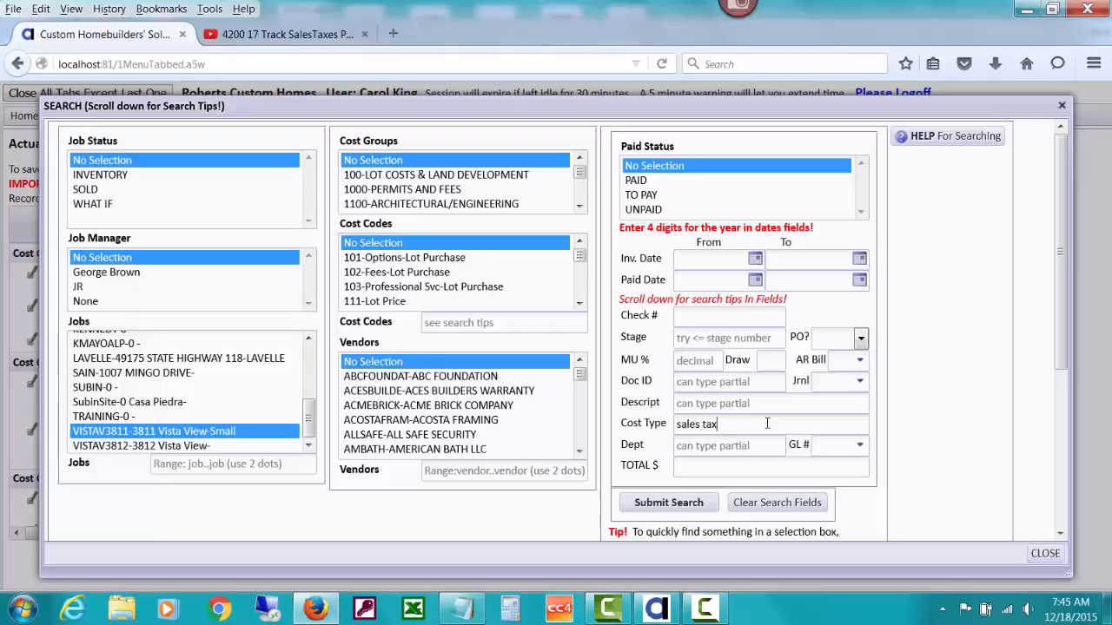
pyautogui.click(687, 503)
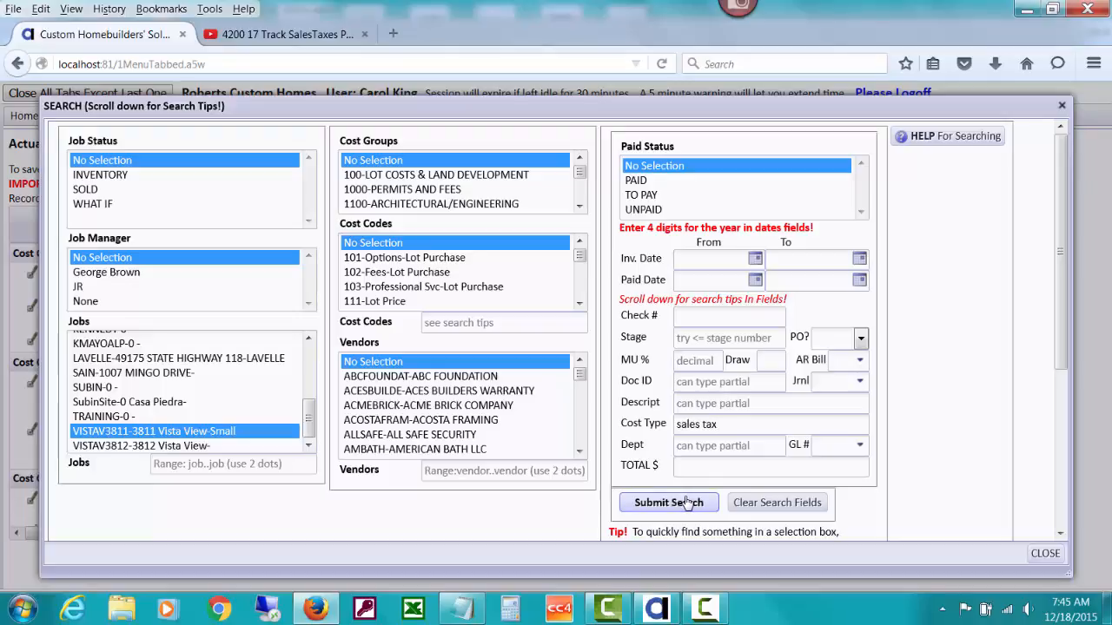
pyautogui.click(634, 503)
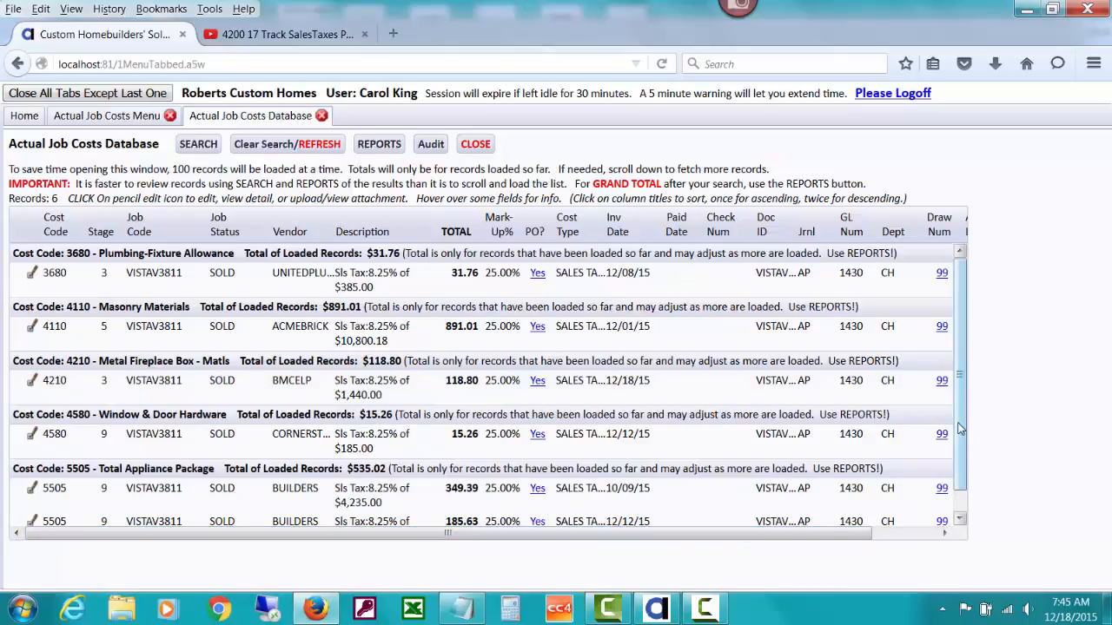
pyautogui.scroll(-1, 964, 456)
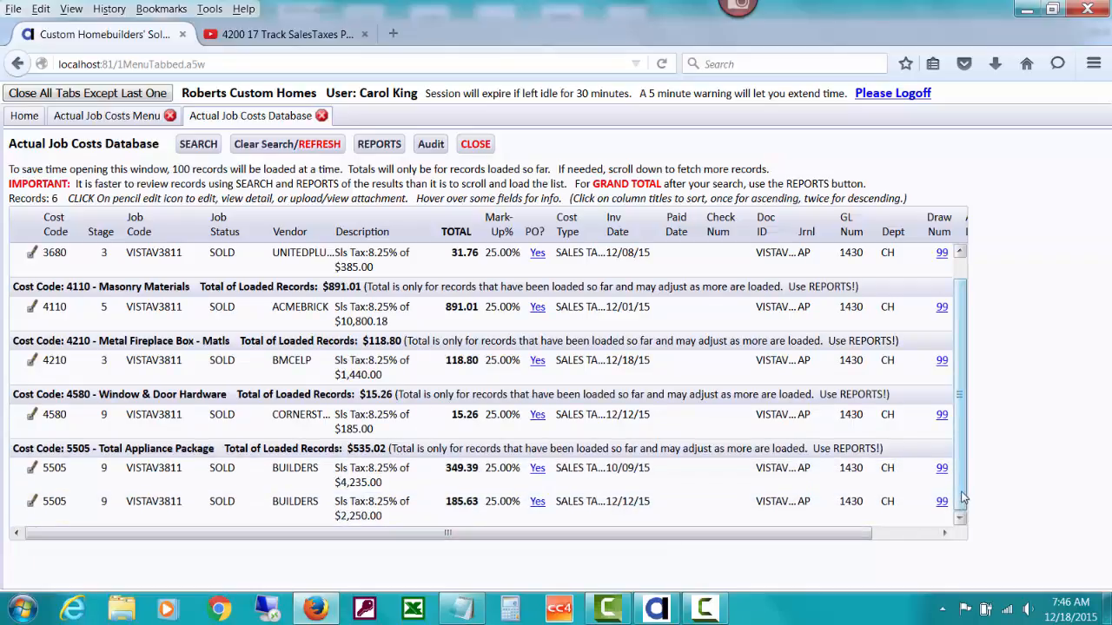
pyautogui.moveTo(961, 498); pyautogui.dragTo(961, 466)
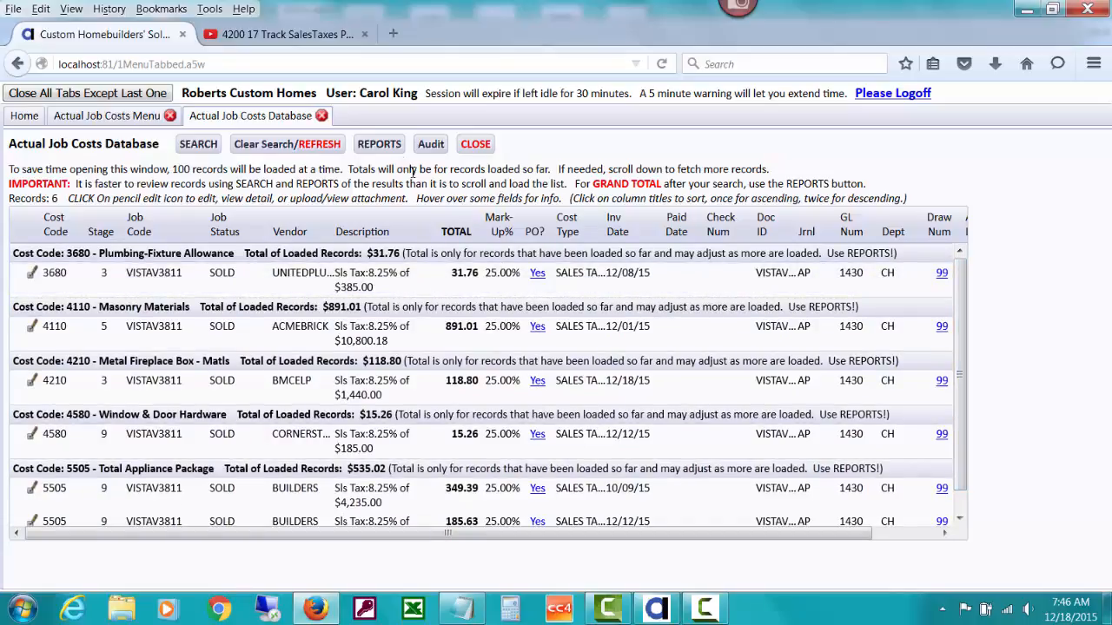
# Step: Run the Job Costs By Job, Then Cost report on the search results, review it down to the report total, and close it
pyautogui.click(382, 148)
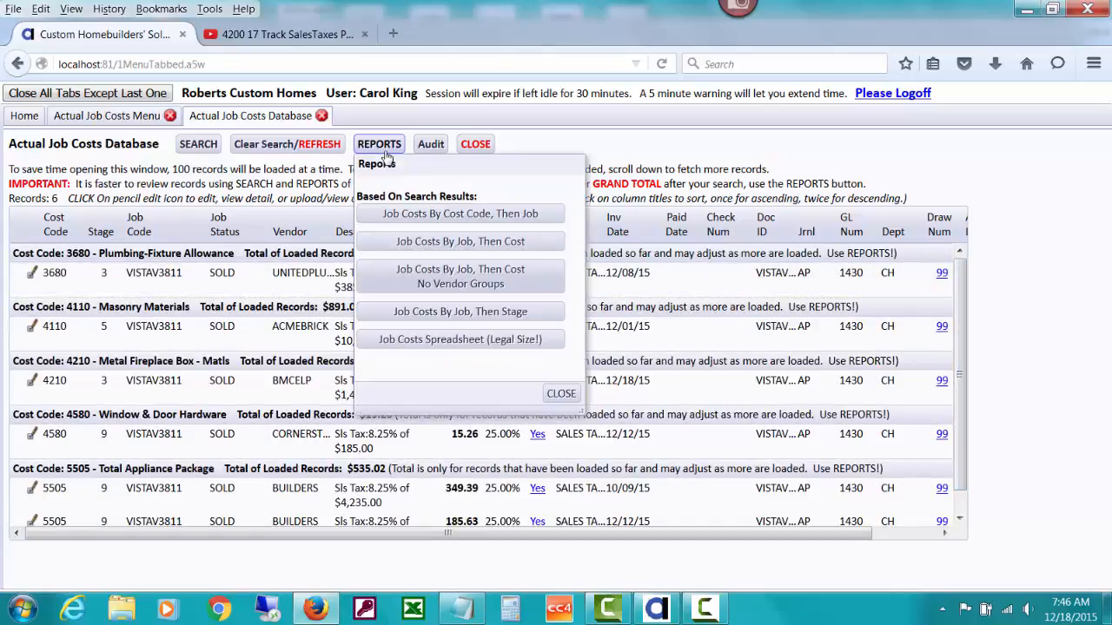
pyautogui.click(531, 243)
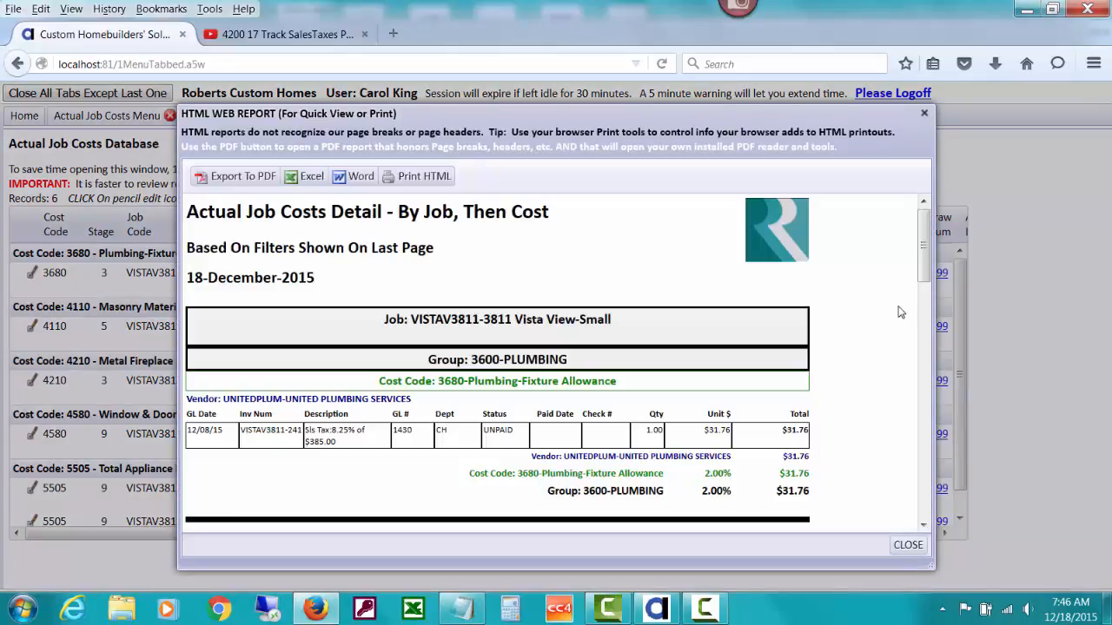
pyautogui.scroll(-1, 924, 257)
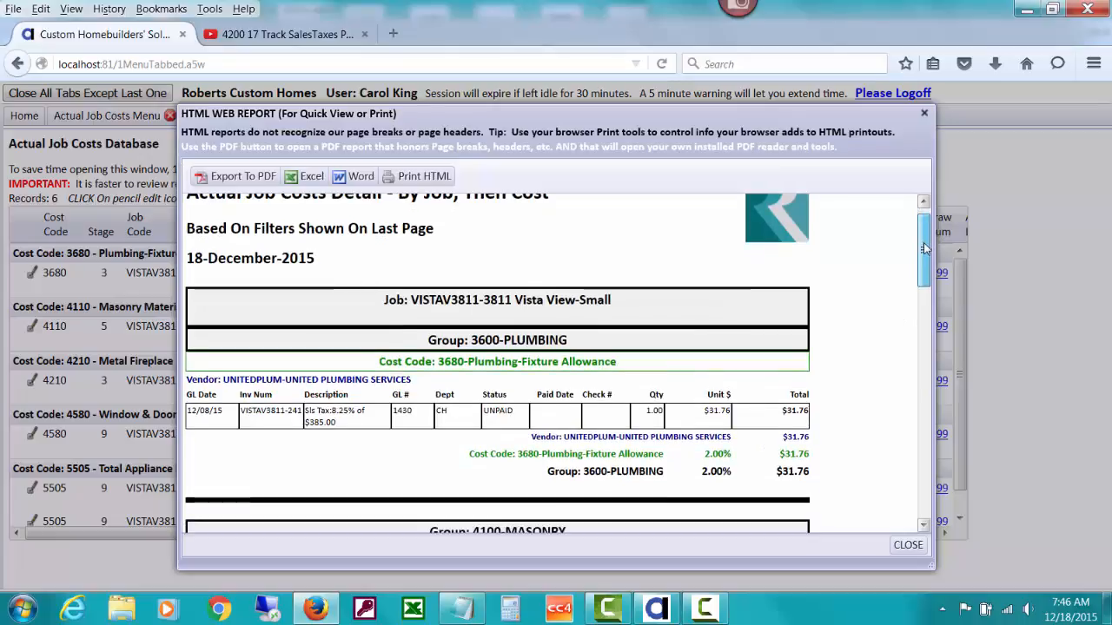
pyautogui.scroll(-3, 924, 257)
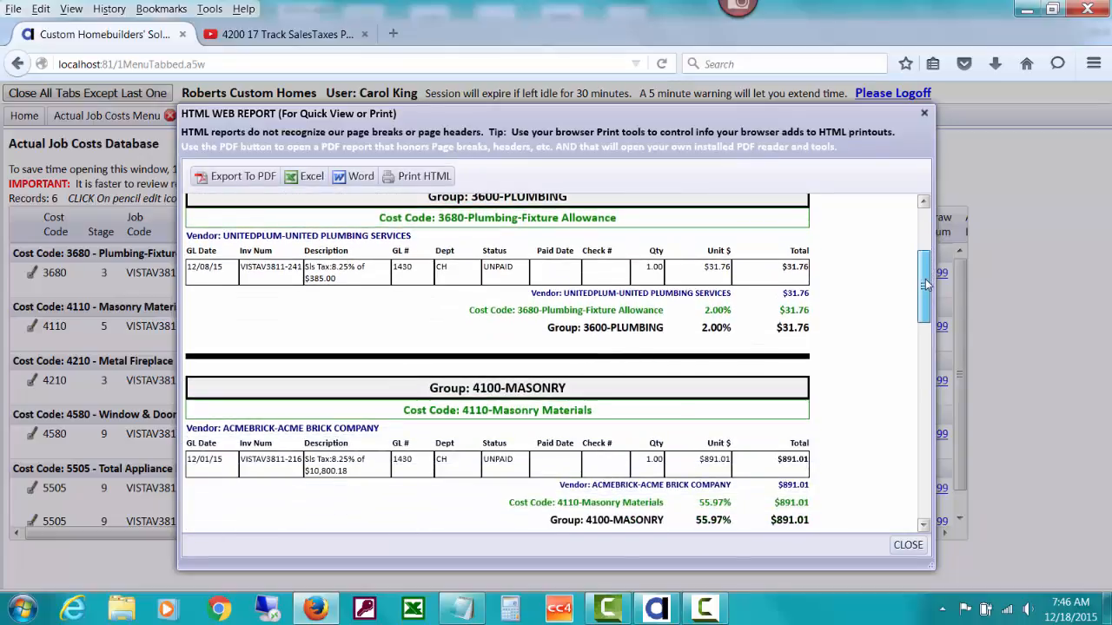
pyautogui.moveTo(926, 306); pyautogui.dragTo(924, 480)
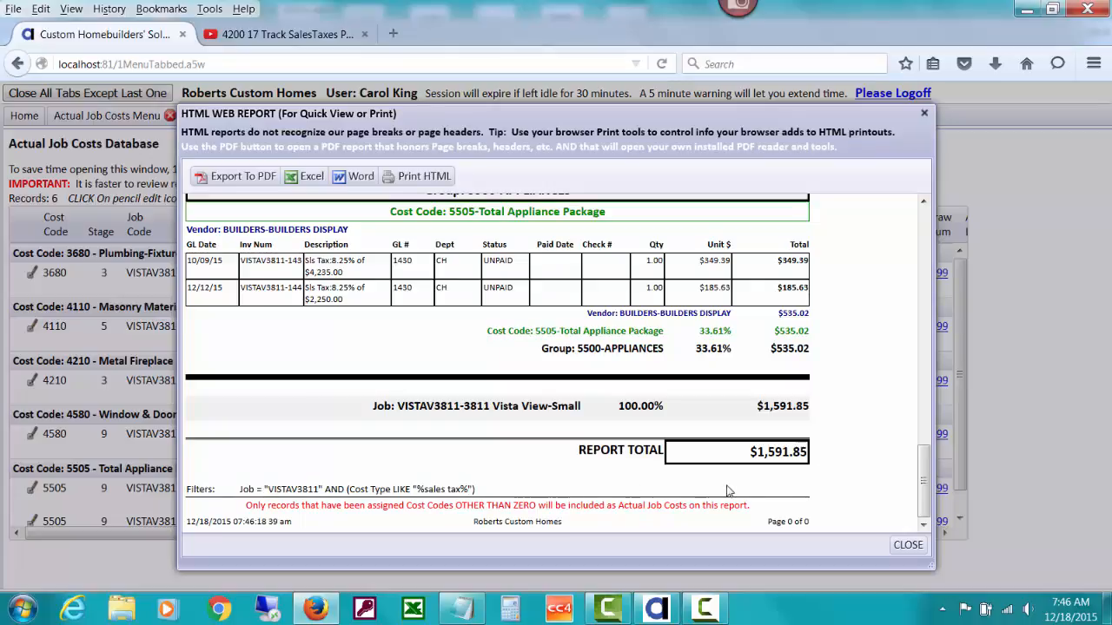
pyautogui.moveTo(924, 490); pyautogui.dragTo(922, 243)
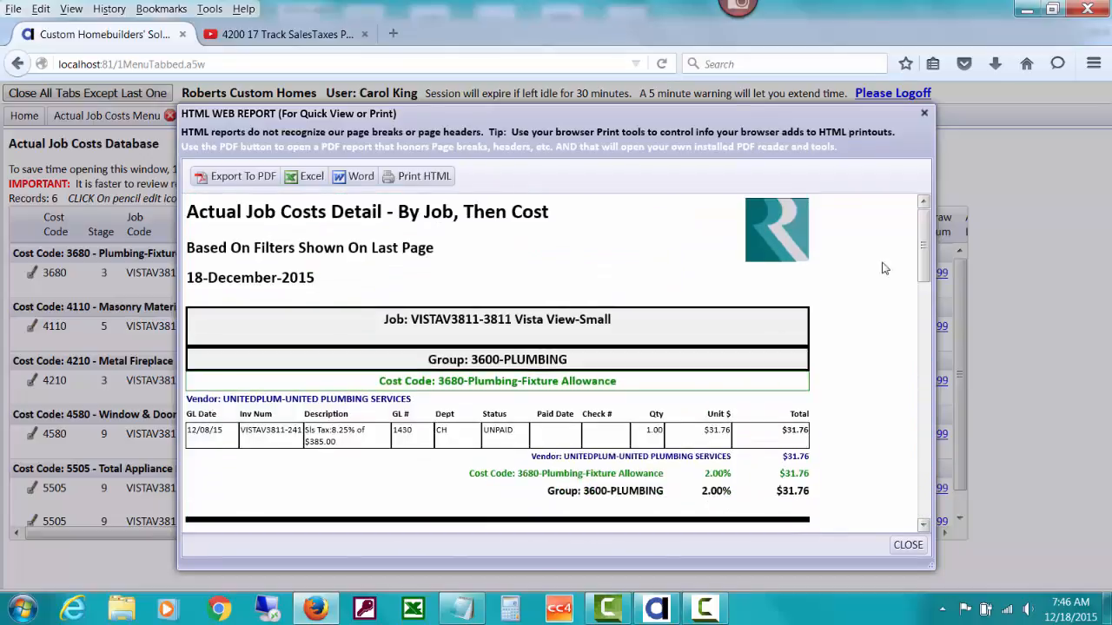
pyautogui.click(907, 545)
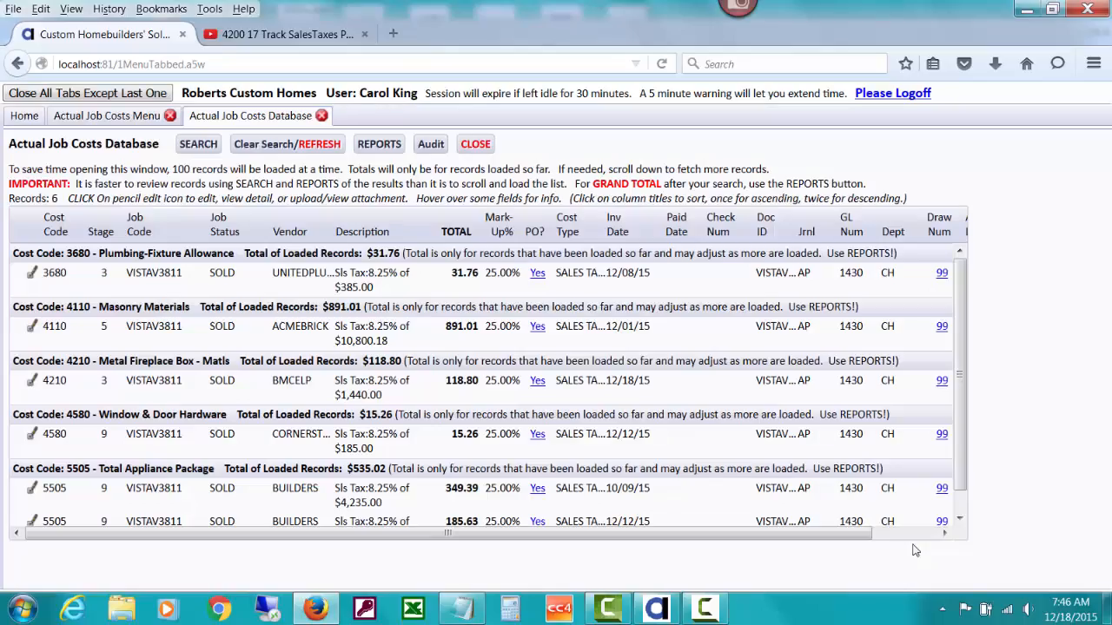
# Step: Return to the home menu and open the full vendor transactions database
pyautogui.click(24, 119)
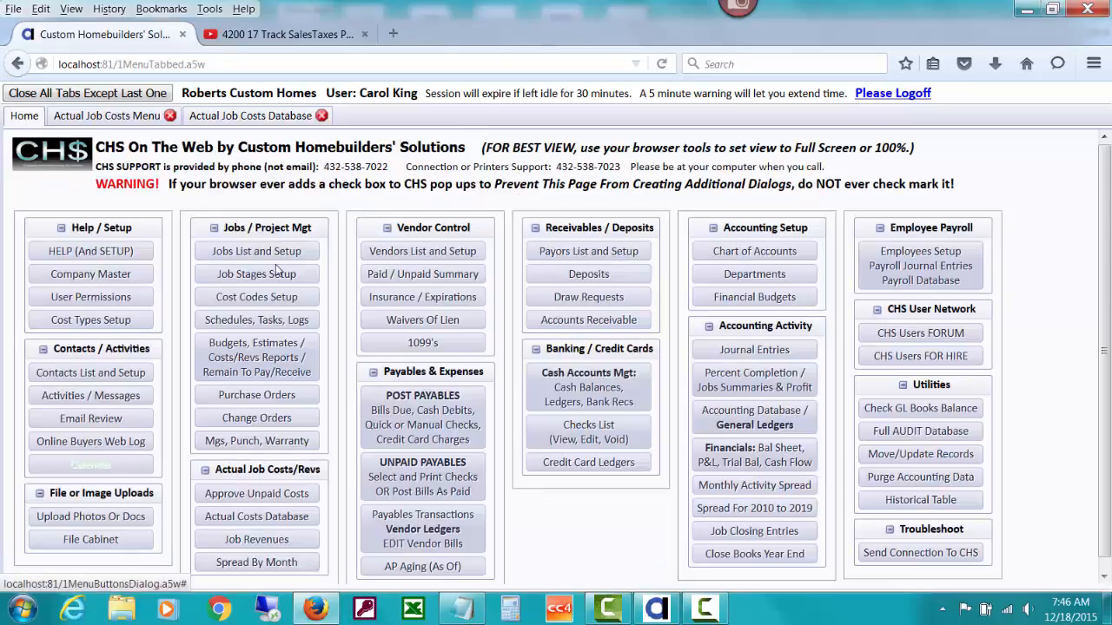
pyautogui.click(422, 518)
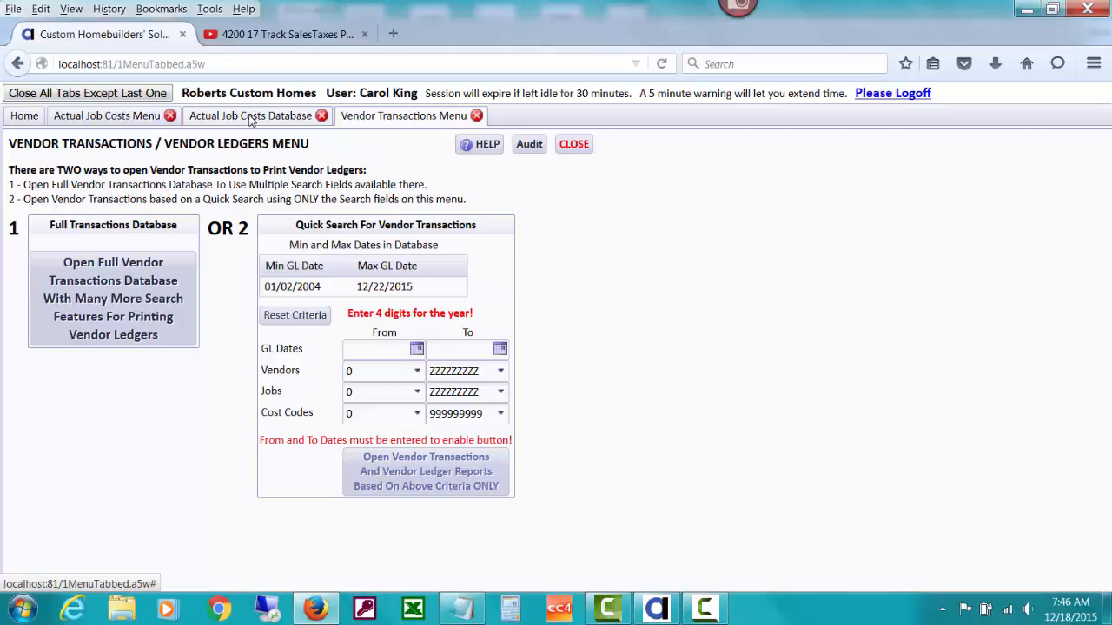
pyautogui.click(144, 324)
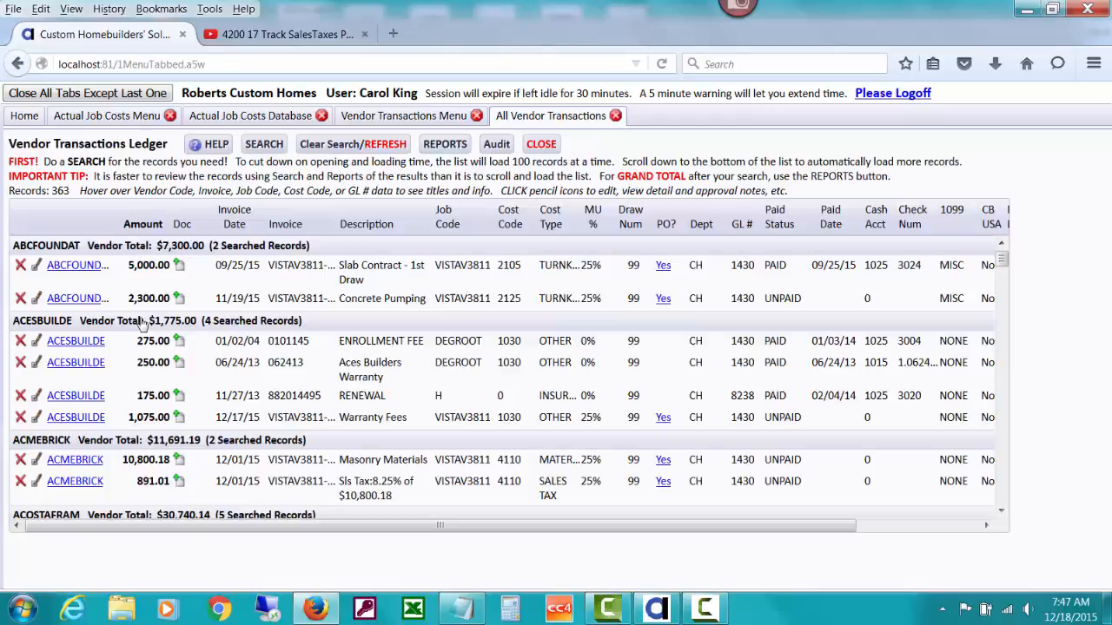
# Step: Search the vendor transactions for job VISTAV3811 with cost type "sales tax"
pyautogui.click(260, 144)
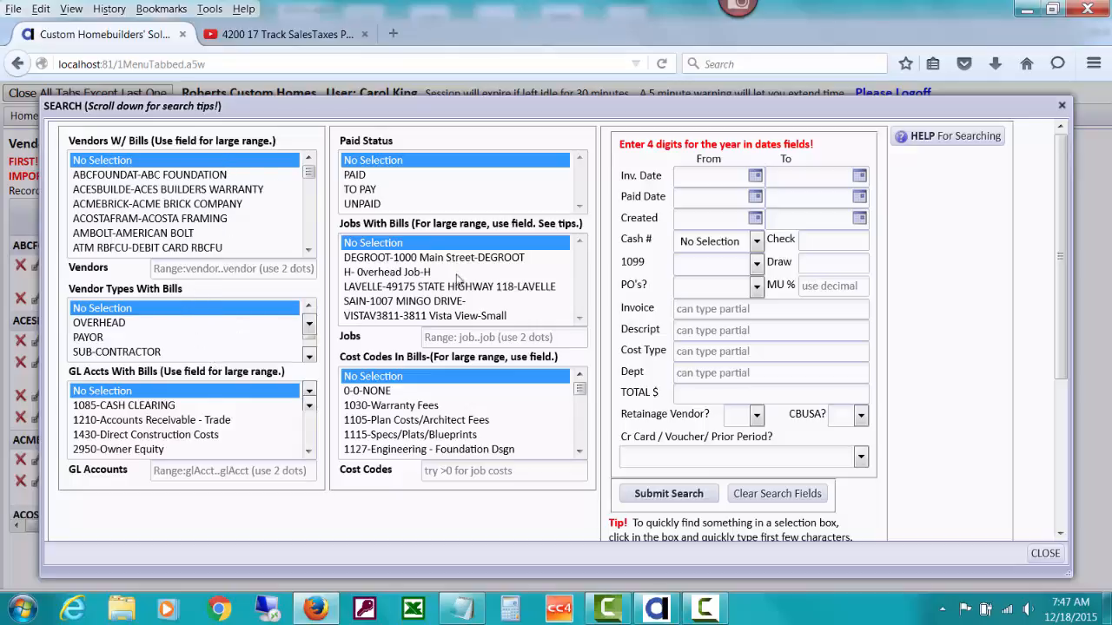
pyautogui.click(496, 316)
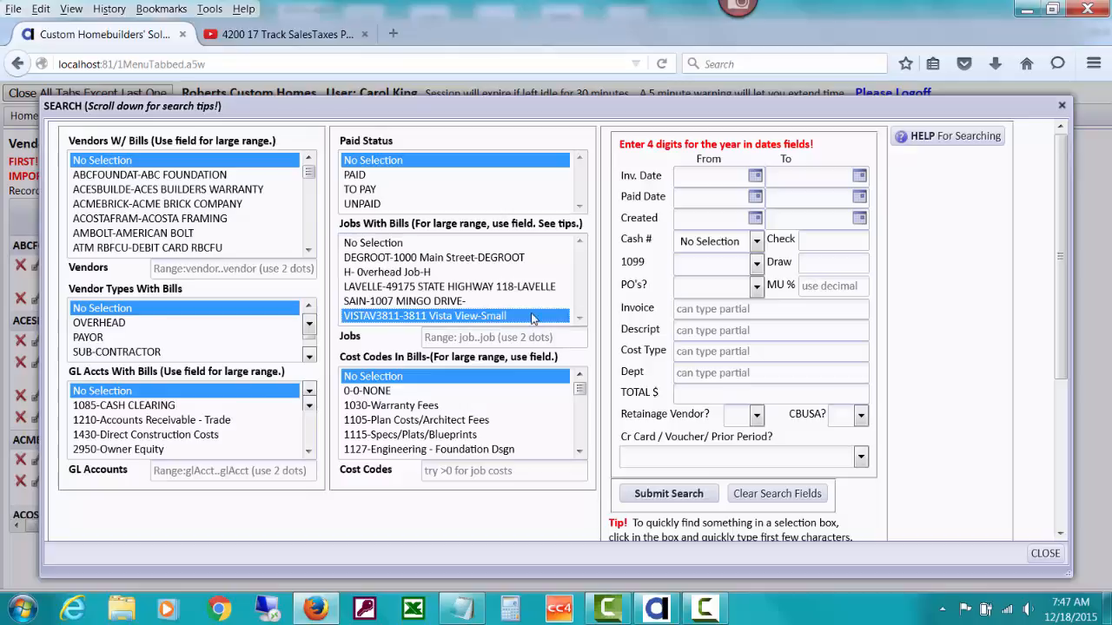
pyautogui.click(720, 350)
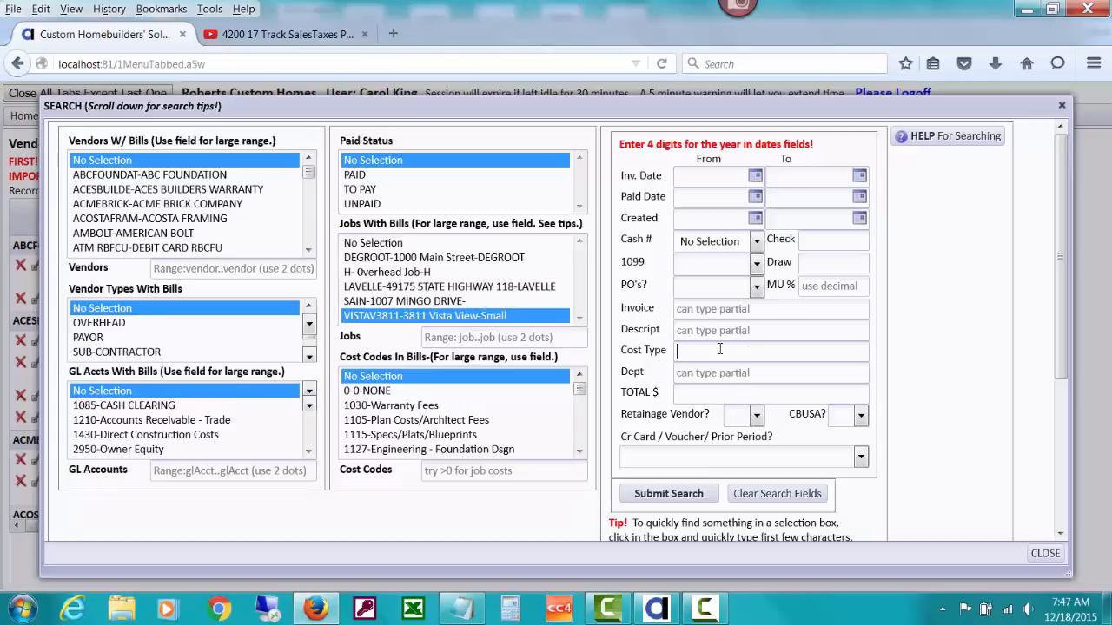
pyautogui.write('sales tax')
pyautogui.click(674, 496)
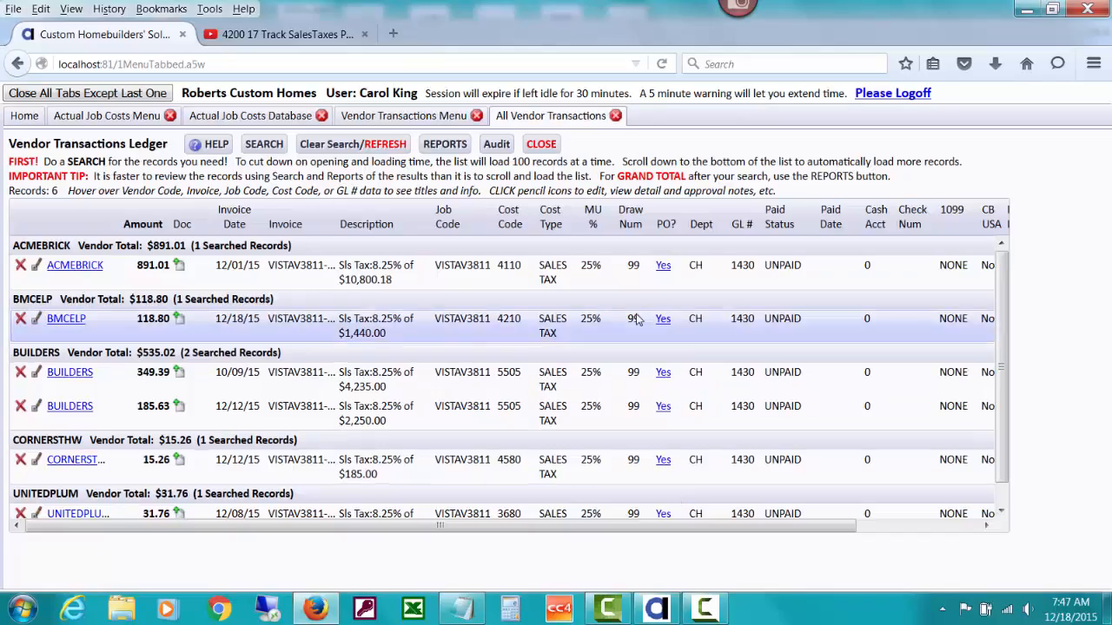
# Step: Run the Vendor Ledger of Results report on the found transactions, review it down to the report total, and close it
pyautogui.click(459, 144)
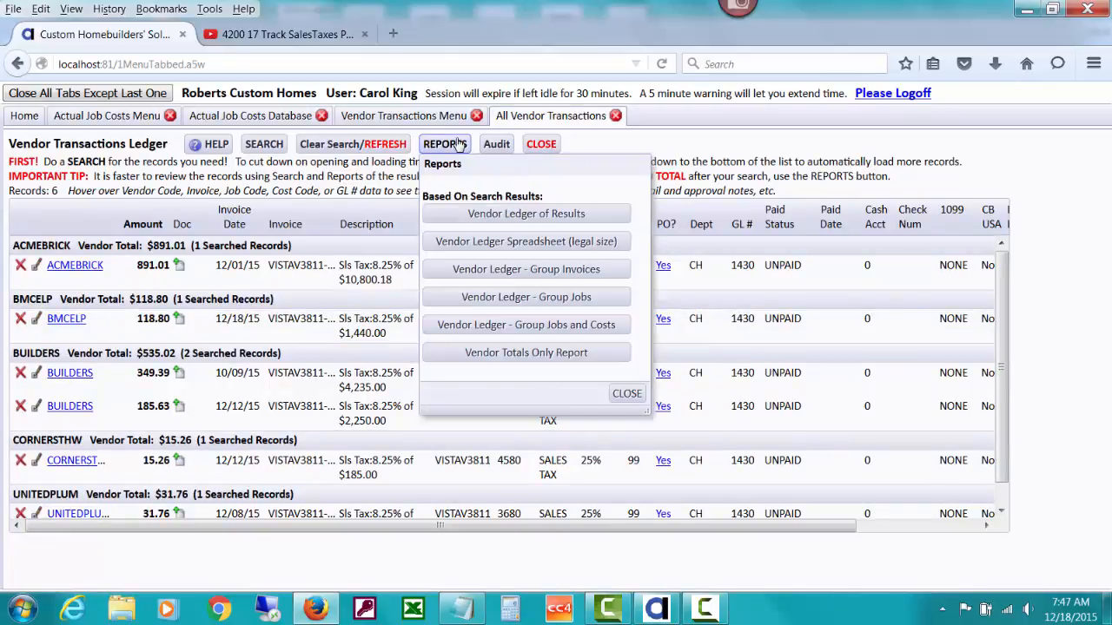
pyautogui.click(497, 215)
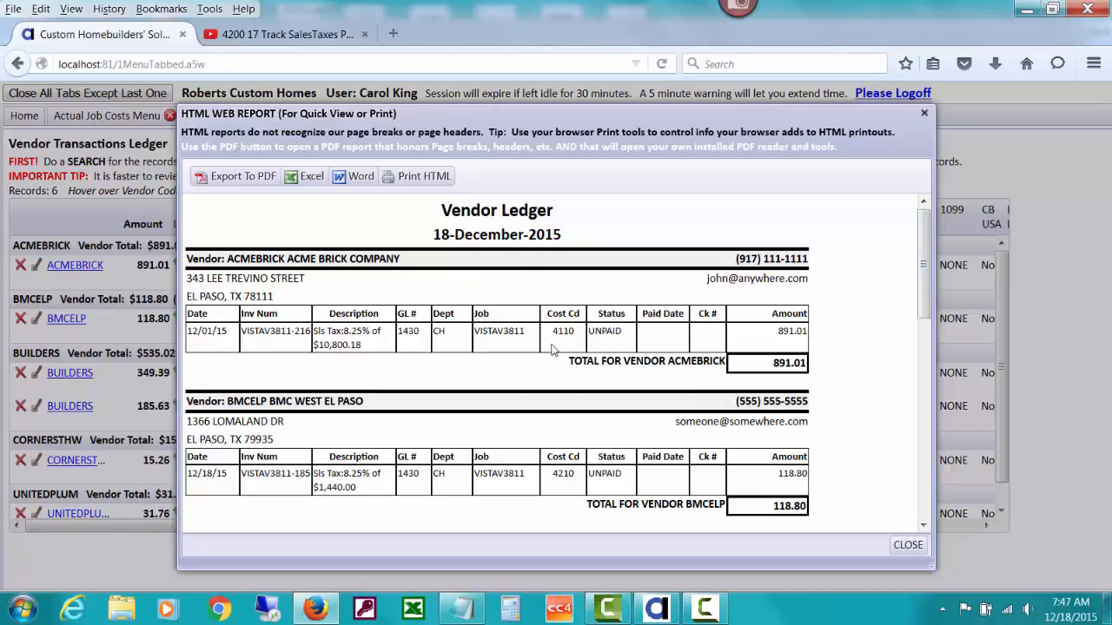
pyautogui.moveTo(927, 314); pyautogui.dragTo(943, 507)
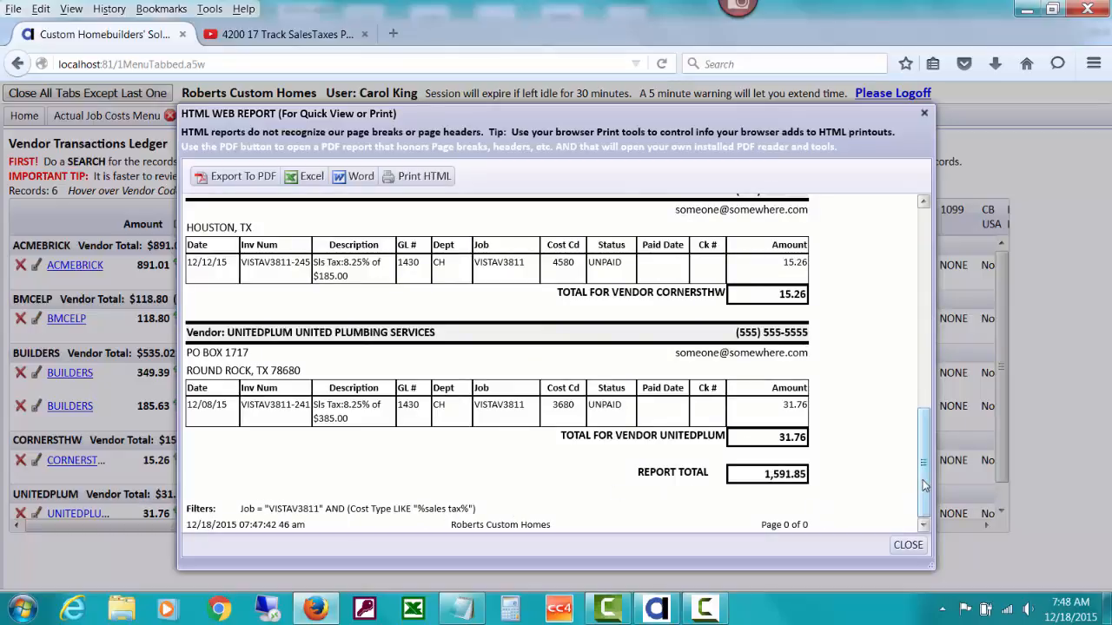
pyautogui.moveTo(923, 474); pyautogui.dragTo(889, 270)
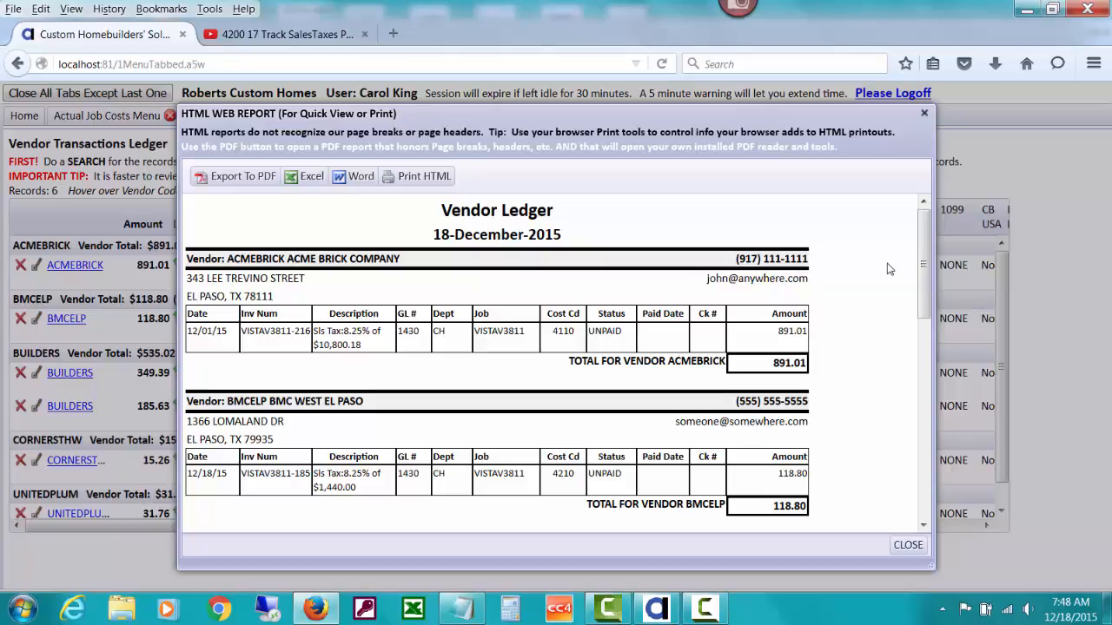
pyautogui.click(909, 546)
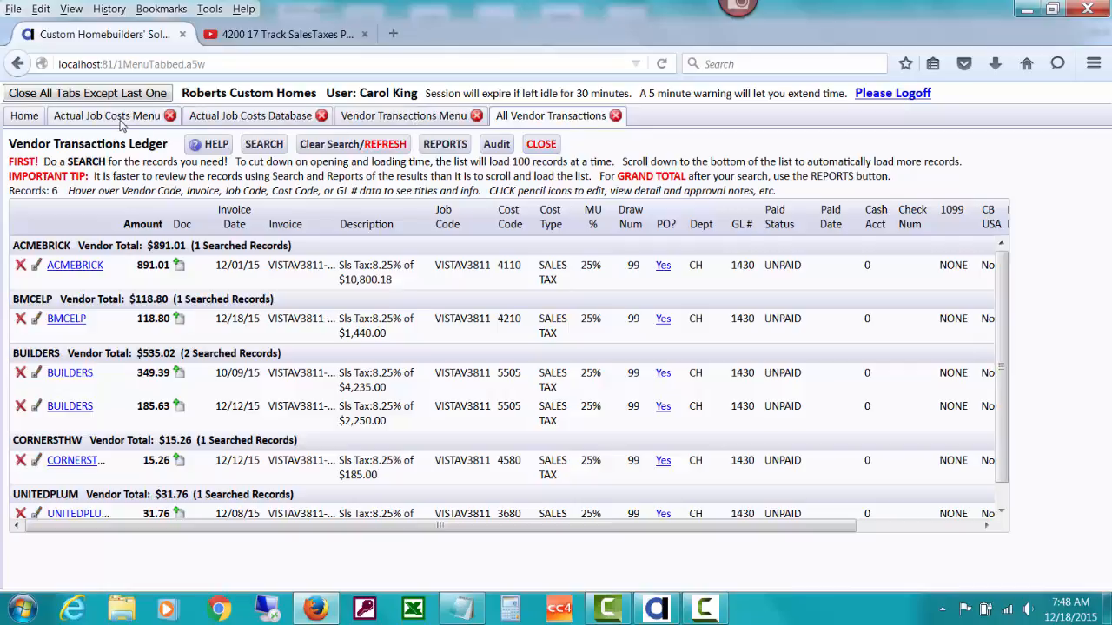
# Step: Return to the home menu and start another new job-related payables bill for vendor BMCELP, BMC WEST EL PASO
pyautogui.click(24, 116)
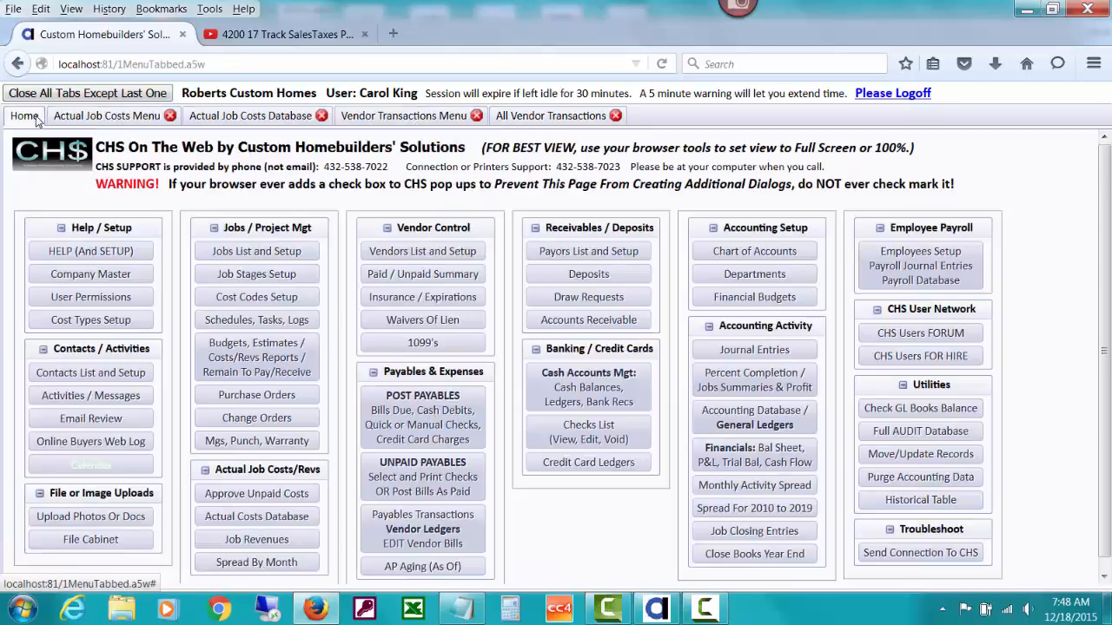
pyautogui.click(393, 415)
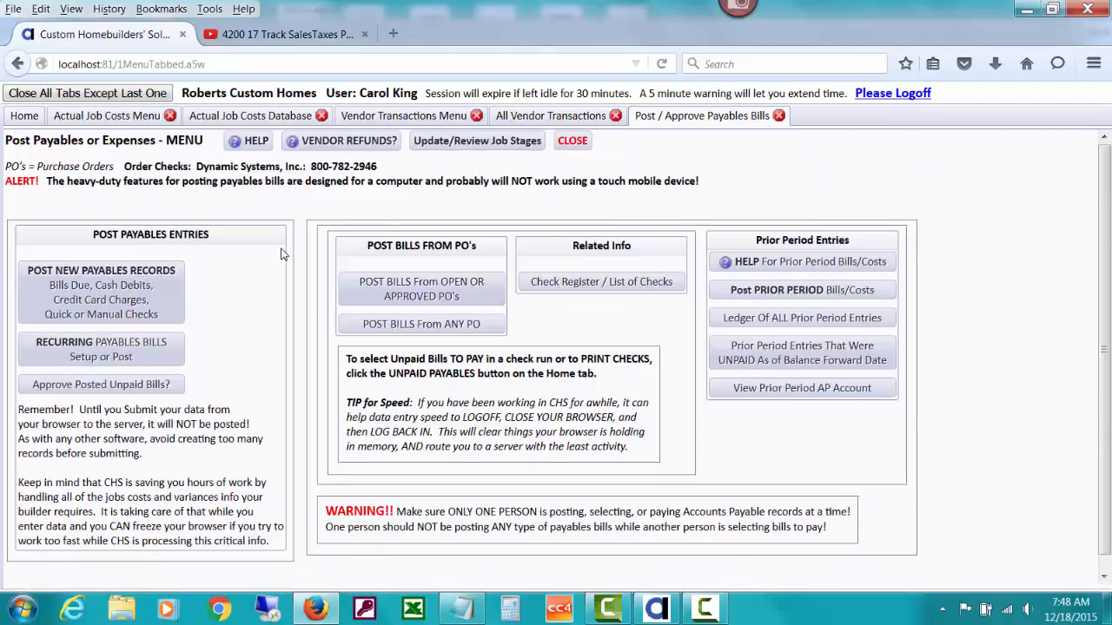
pyautogui.click(174, 278)
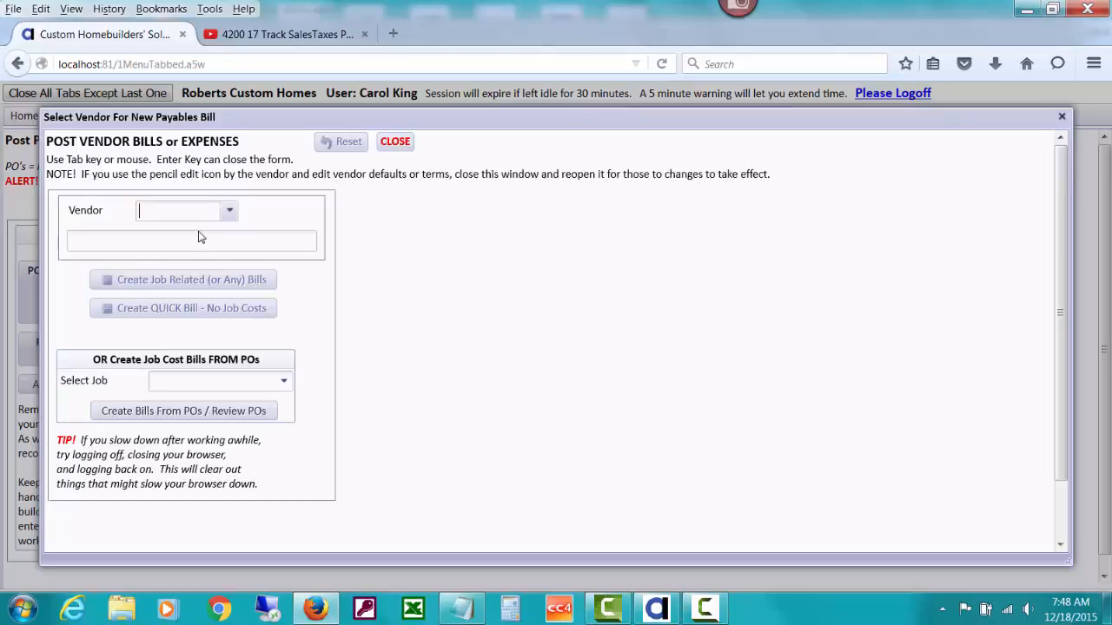
pyautogui.write('bmc')
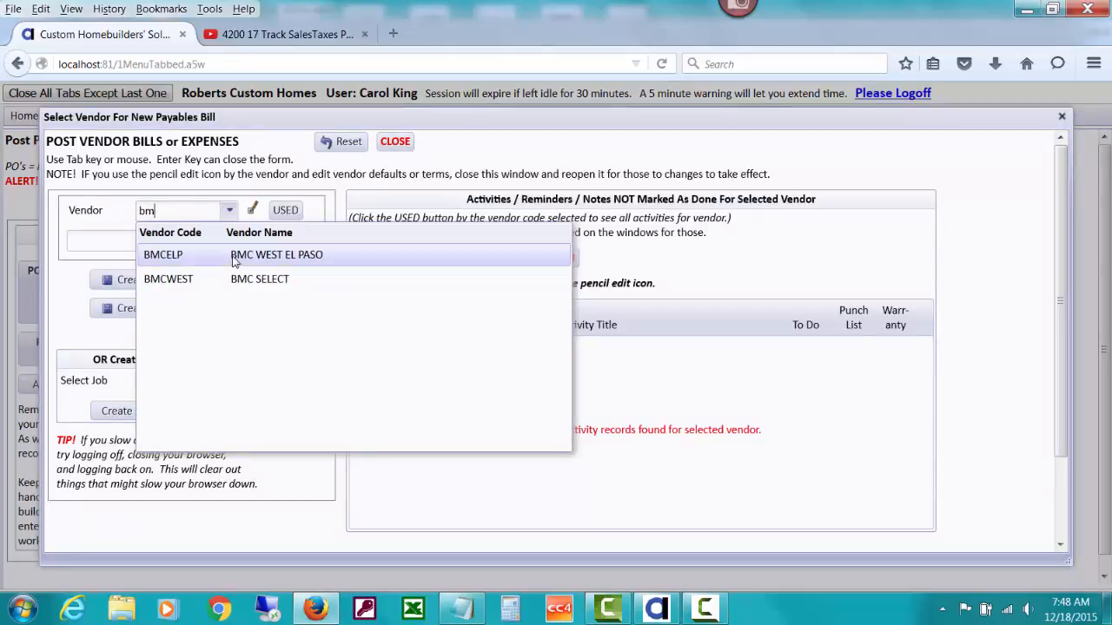
pyautogui.click(232, 259)
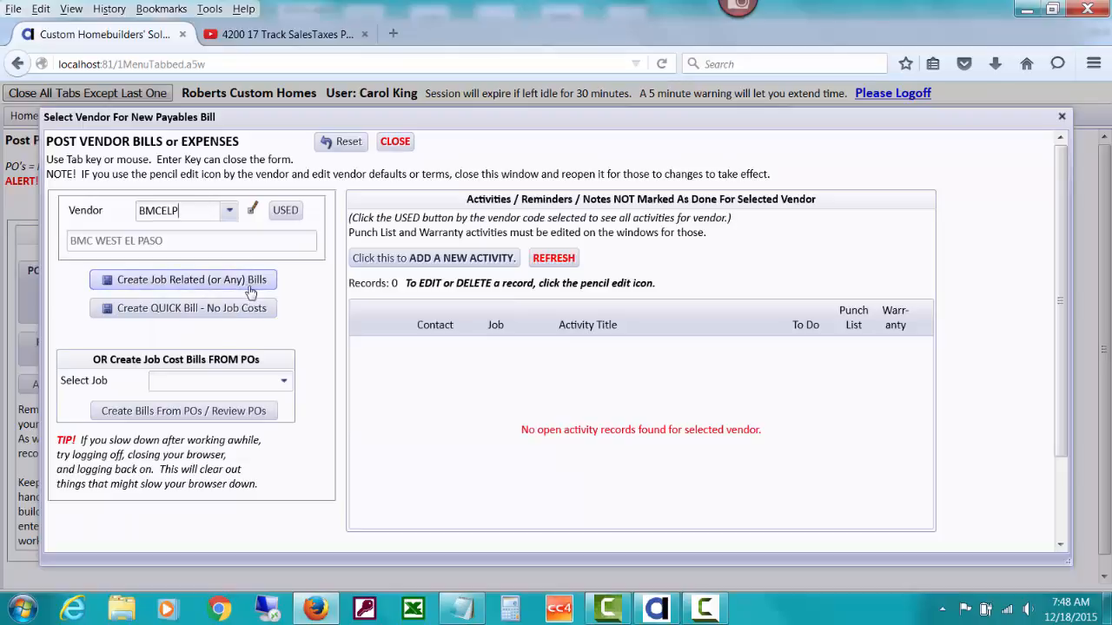
pyautogui.click(257, 281)
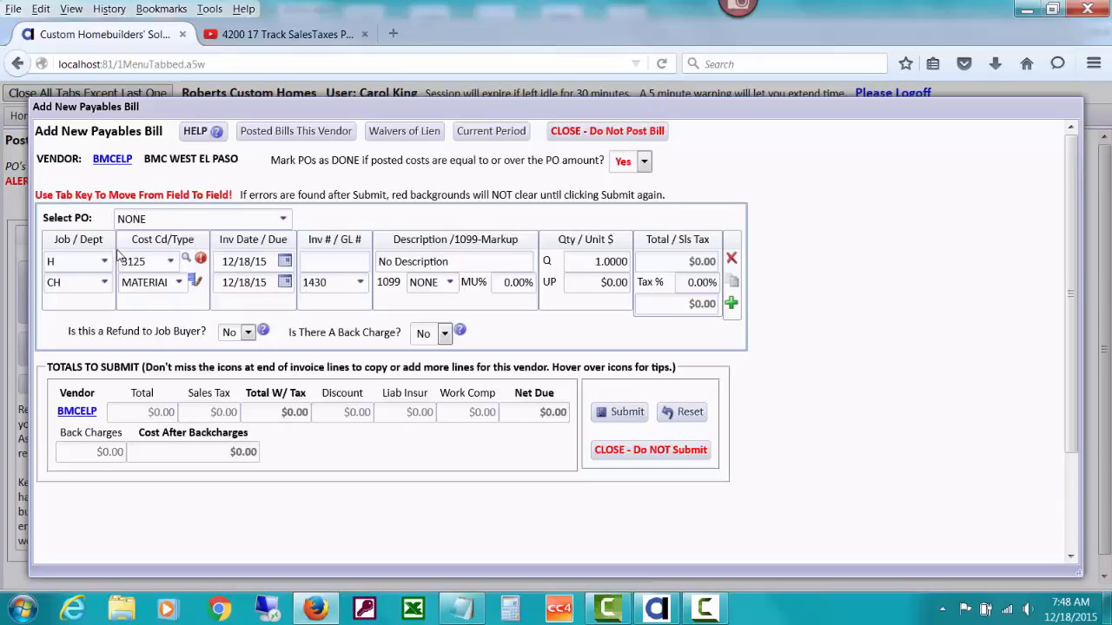
# Step: Assign the bill line to job VISTAV3811 and keep cost code 3125, FRAMING PACKAGE
pyautogui.doubleClick(83, 259)
pyautogui.write('v')
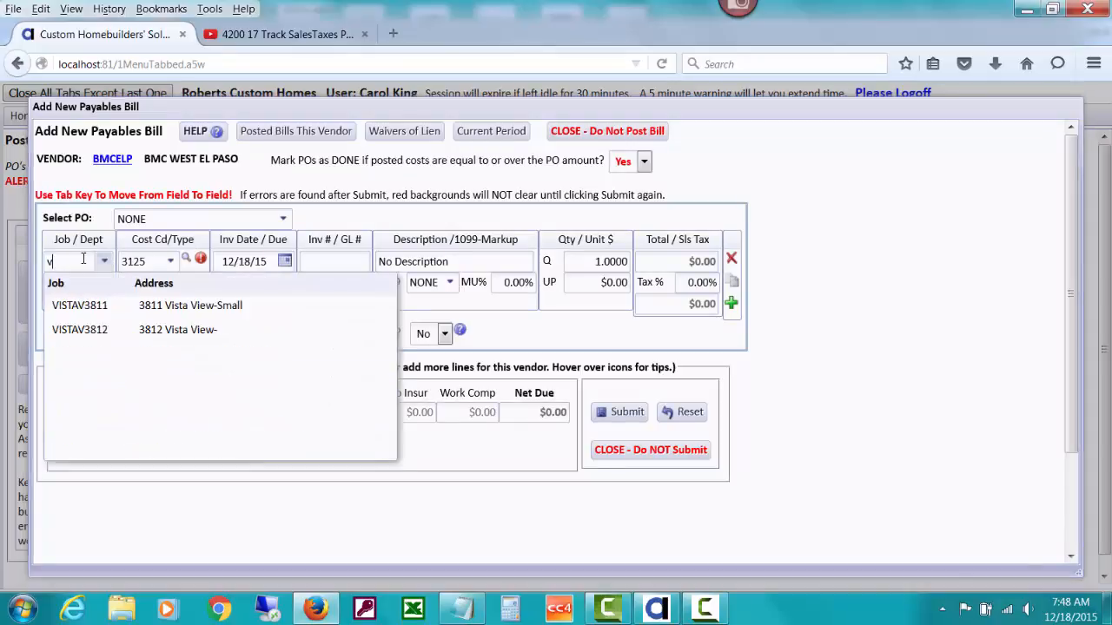
pyautogui.click(182, 308)
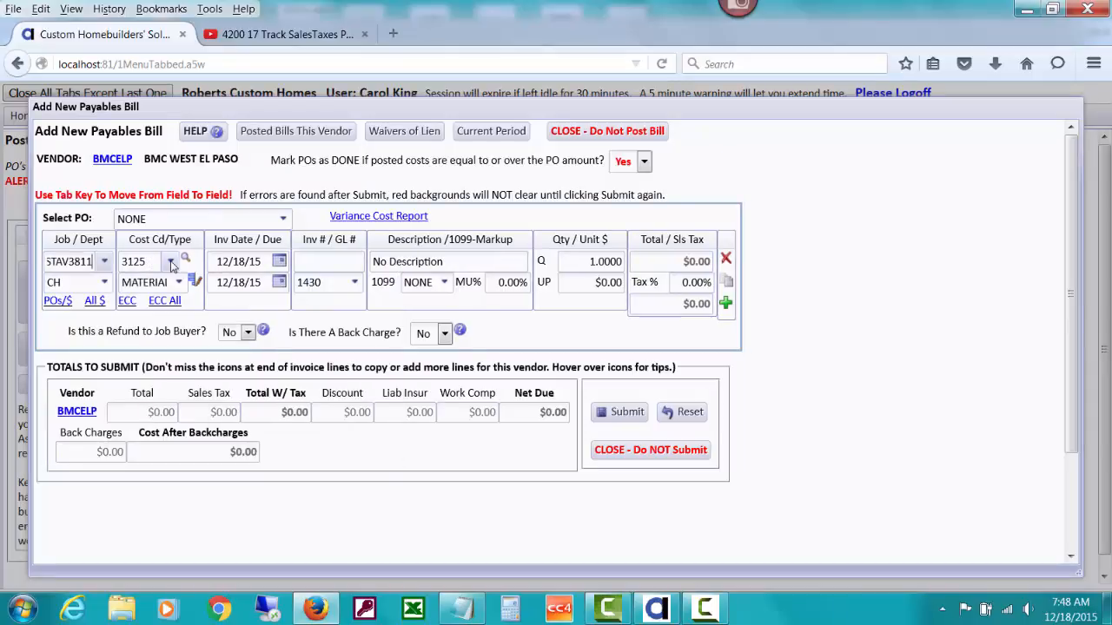
pyautogui.click(171, 261)
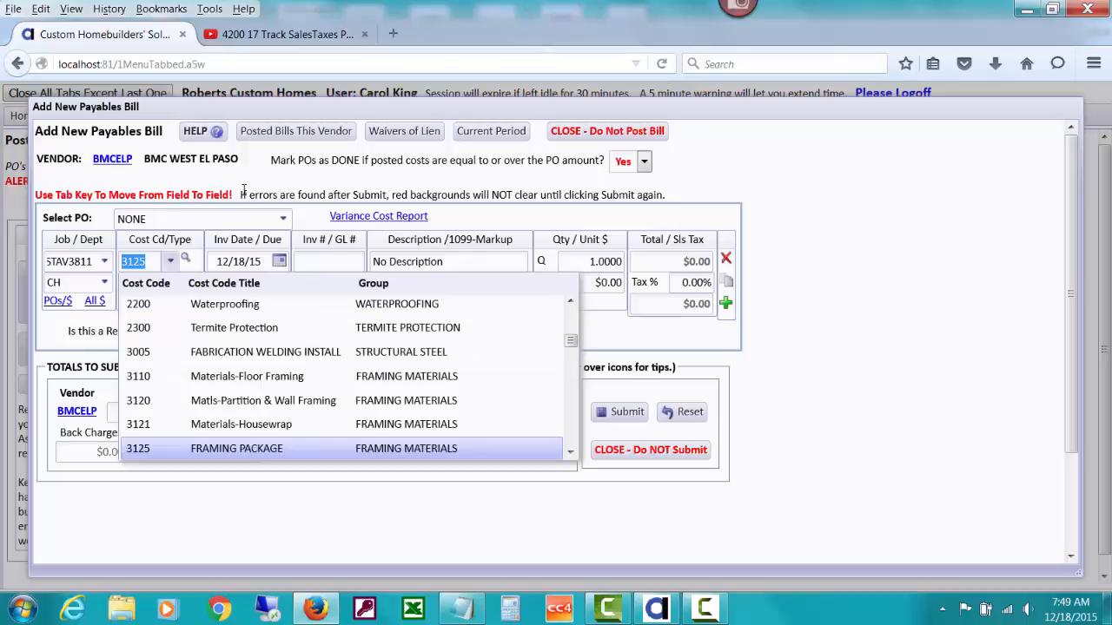
pyautogui.press('Tab')
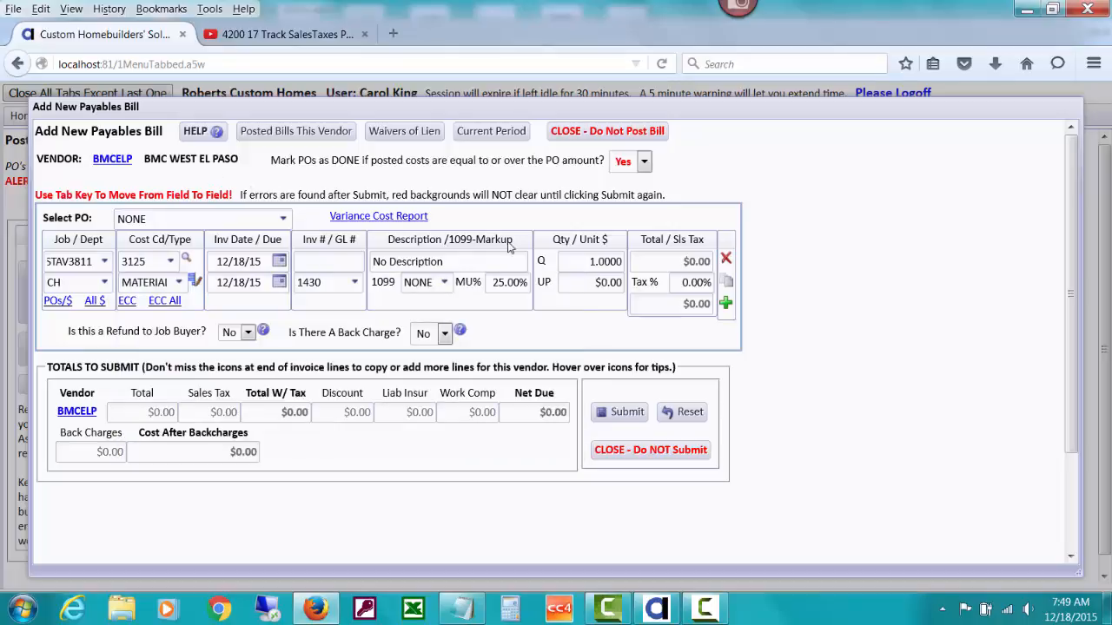
# Step: Enter a $10,000.00 unit price with 8.25% sales tax on the line, and close the bill and vendor selection without posting
pyautogui.click(575, 283)
pyautogui.write('10000')
pyautogui.press('Tab')
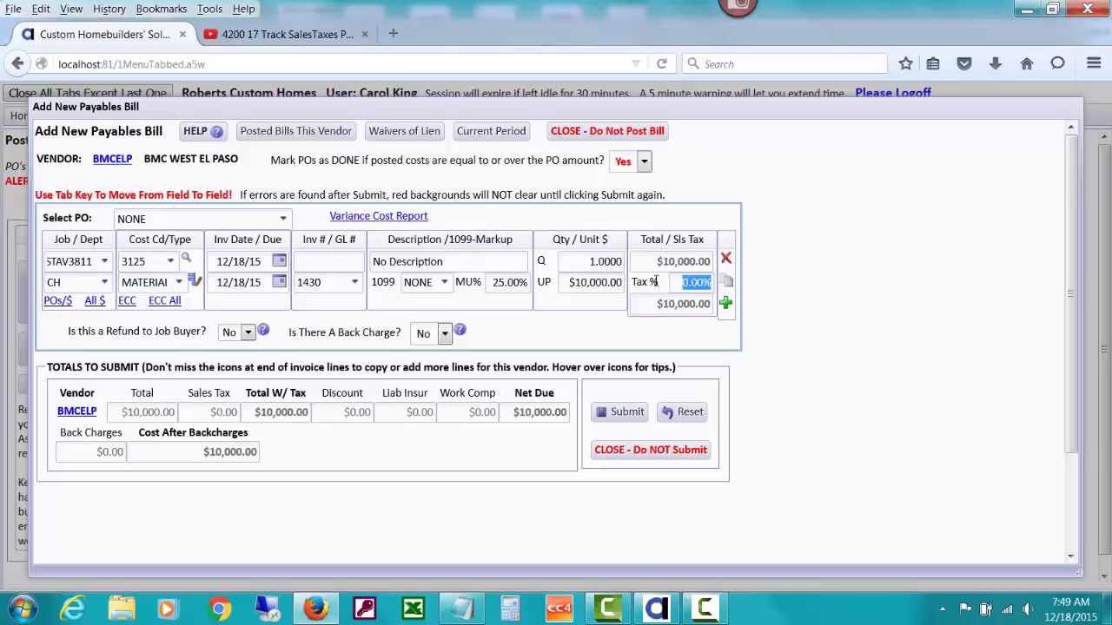
pyautogui.write('8.25')
pyautogui.press('Tab')
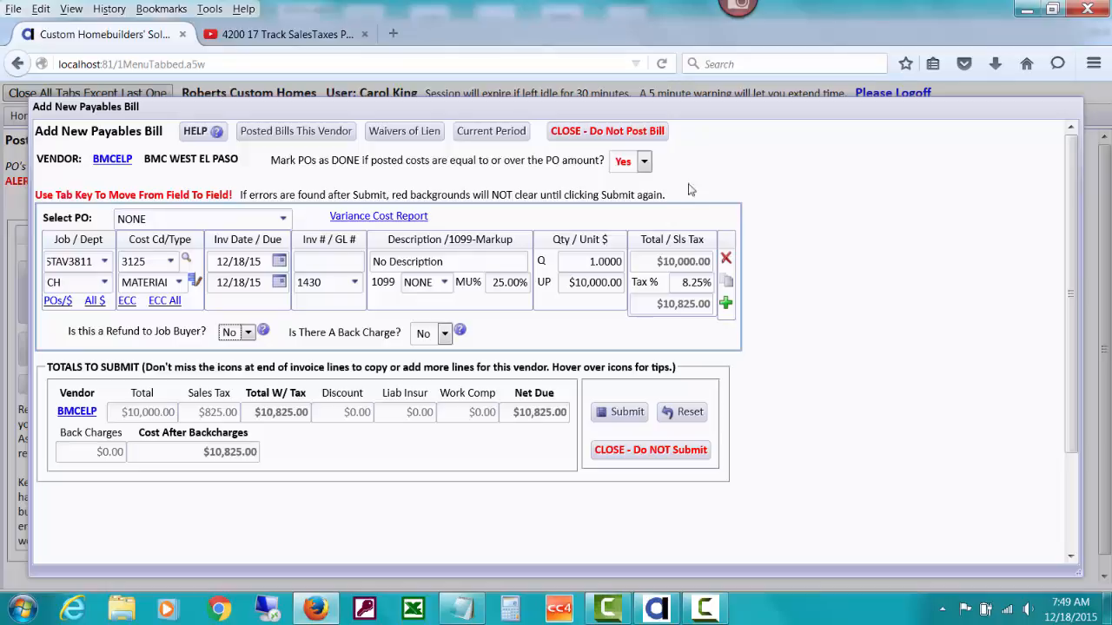
pyautogui.click(640, 136)
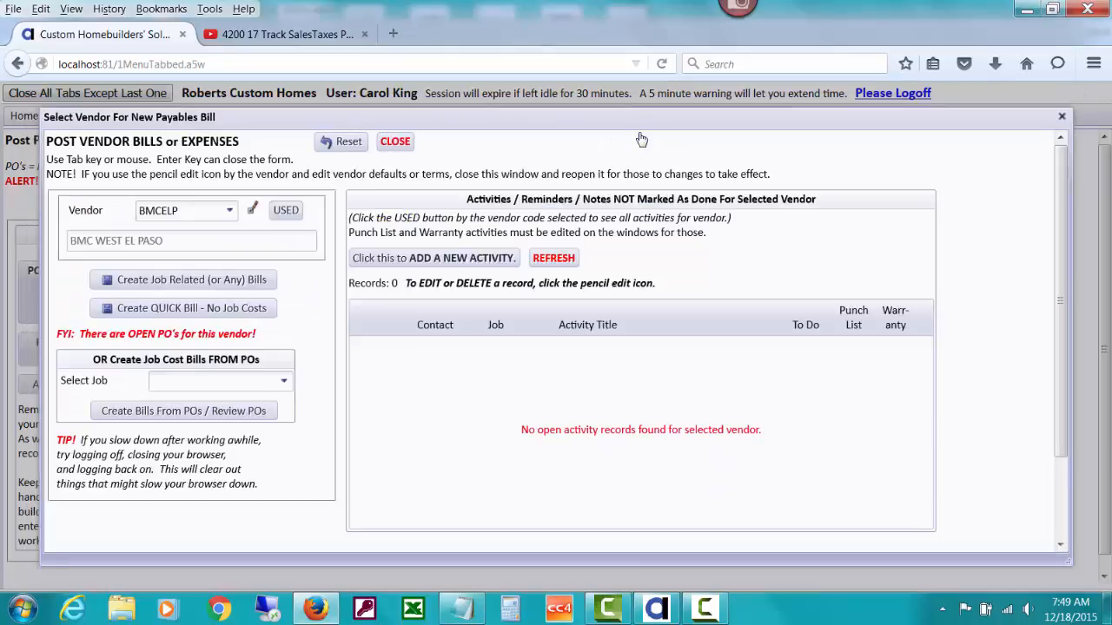
pyautogui.click(395, 144)
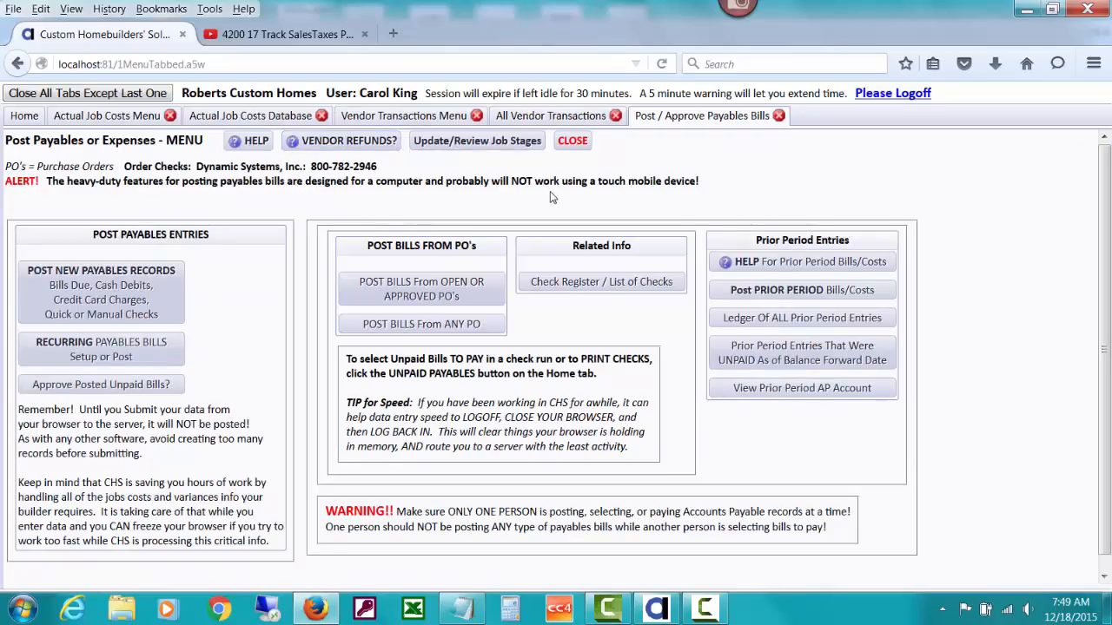